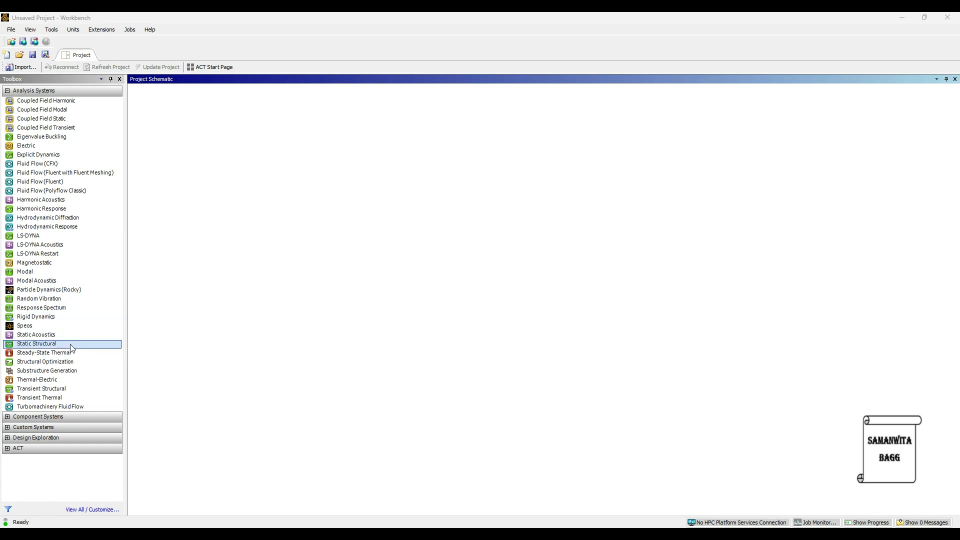
Add a Modal analysis system to the project schematic and open its Engineering Data with a widened materials outline
double_click(45, 274)
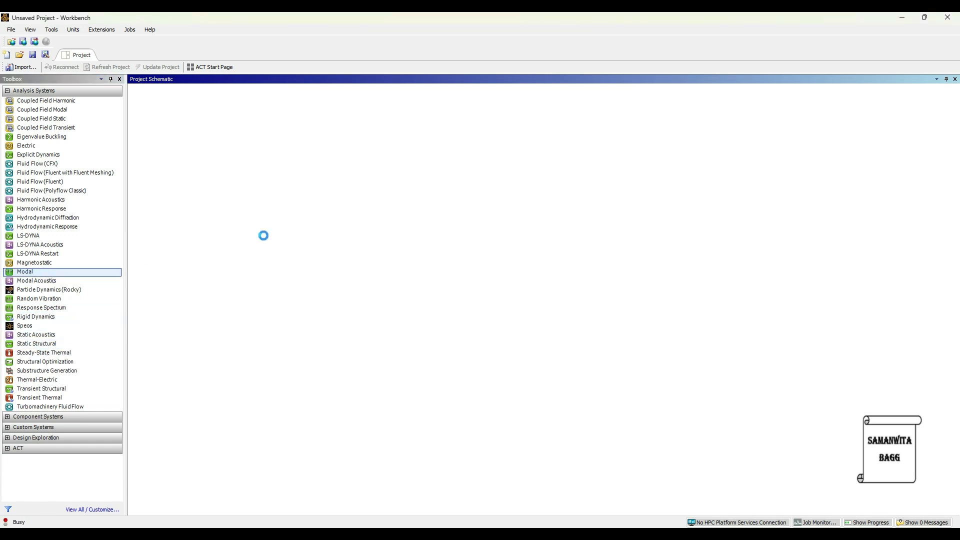
click(431, 202)
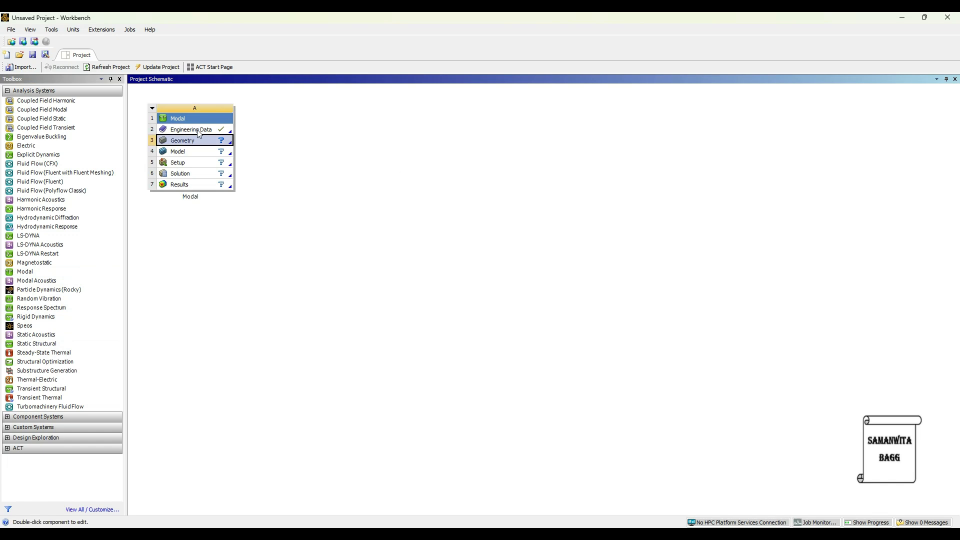
double_click(189, 131)
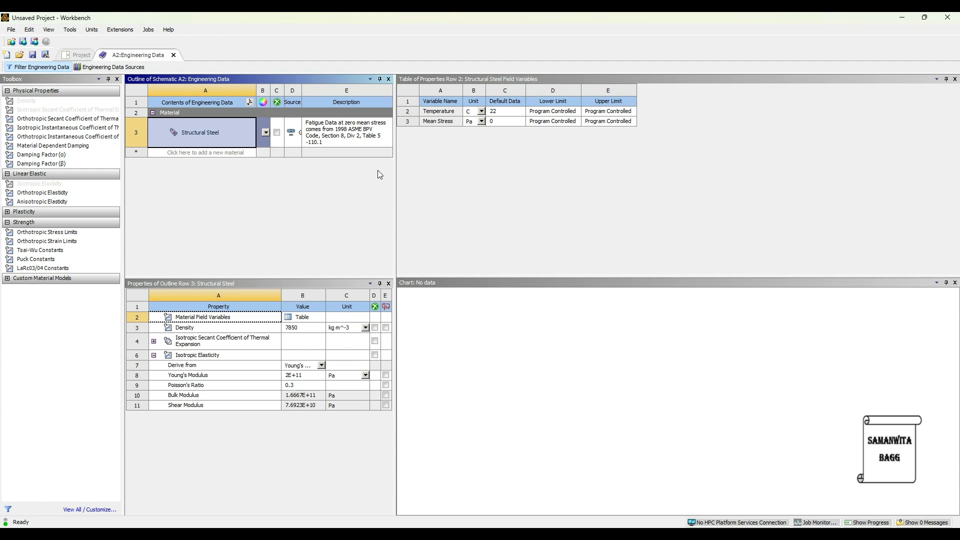
drag(394, 192, 698, 204)
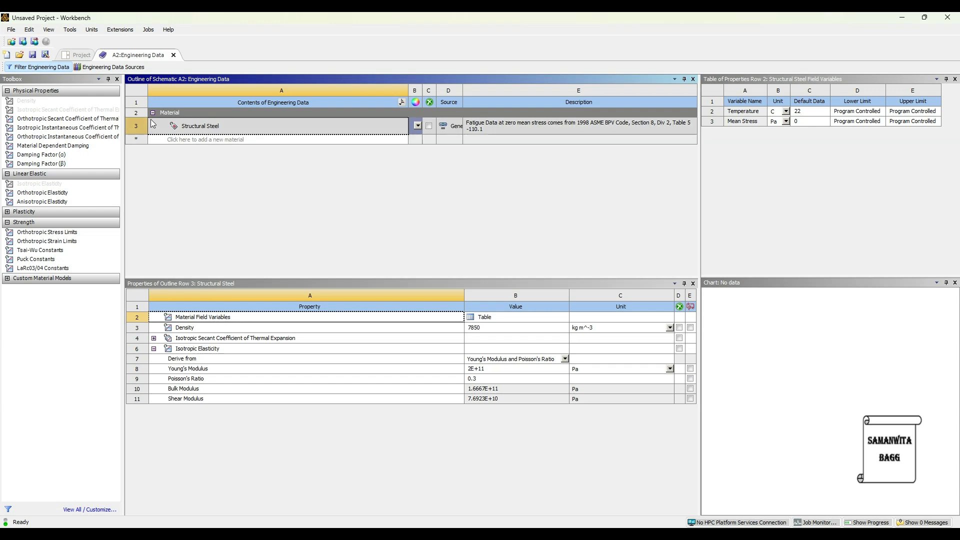
Add Stainless Steel from the General Materials data source, and return to the project's own material list
click(127, 68)
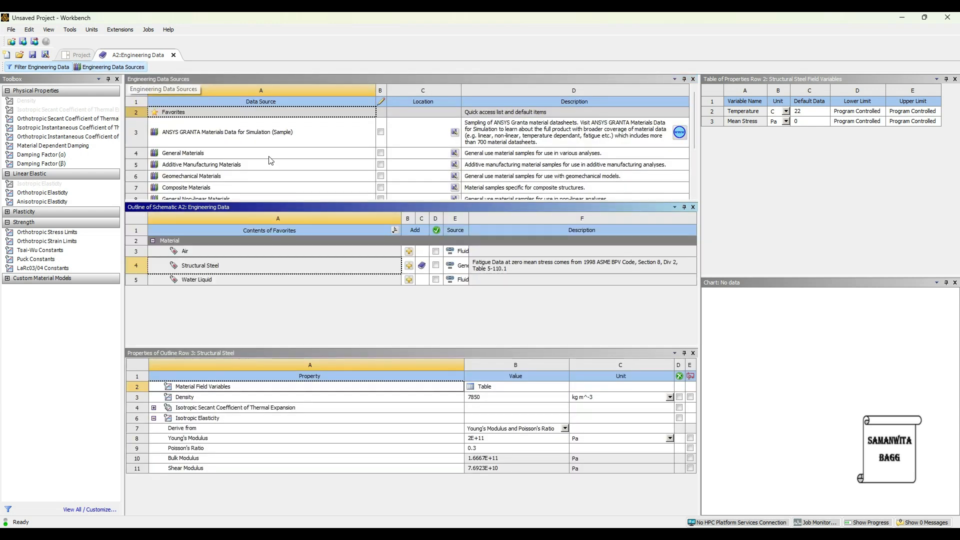
click(198, 152)
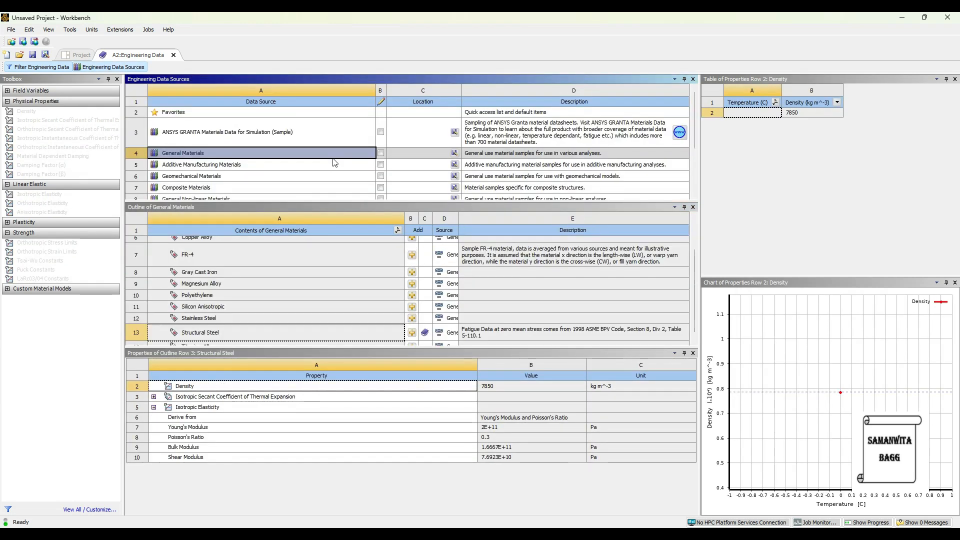
click(413, 320)
scroll(363, 309, down, 1)
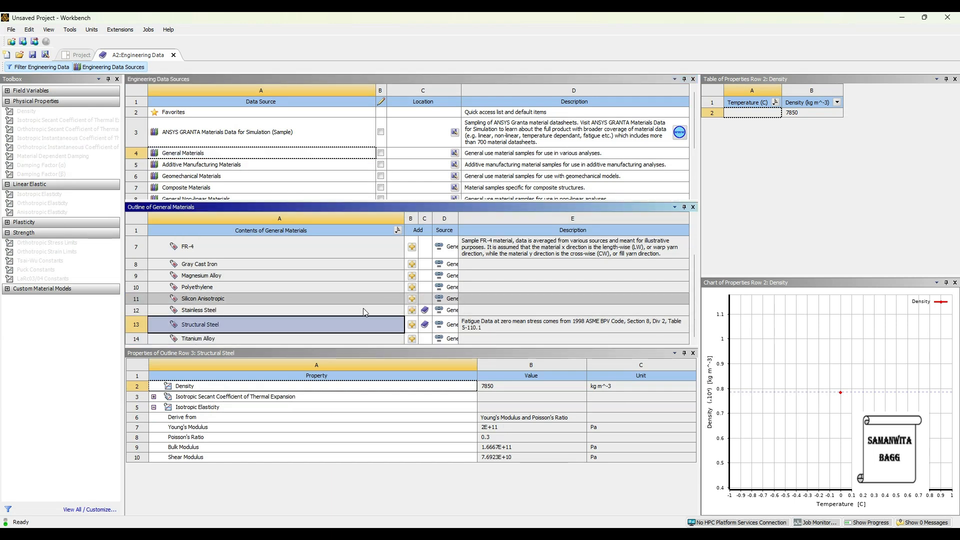
scroll(375, 332, up, 3)
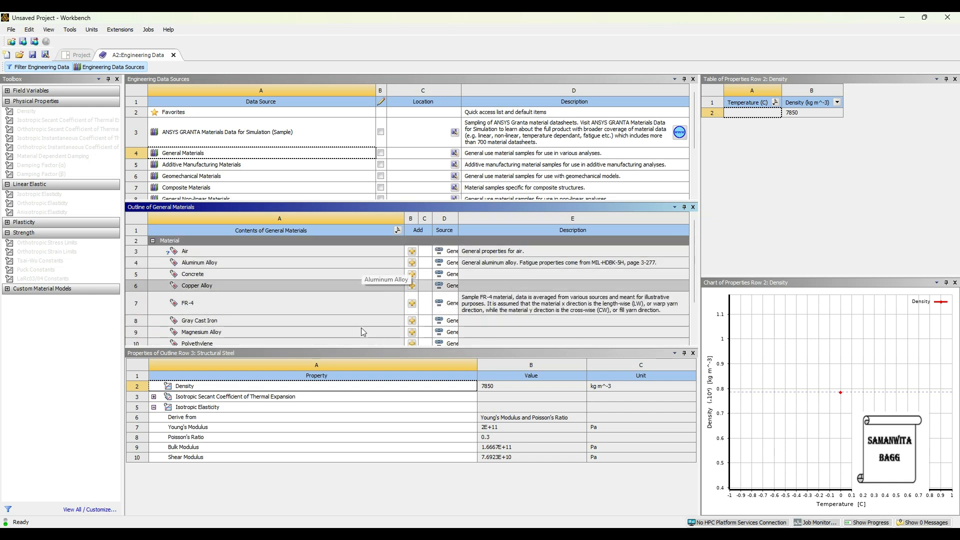
click(120, 73)
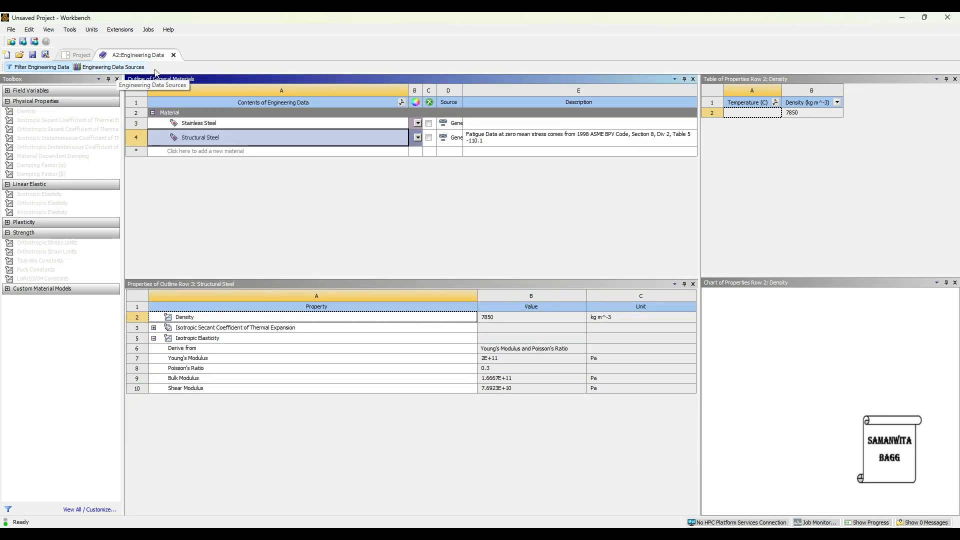
Create a new material named Brass and give it a density of 8490 kg m^-3
click(210, 150)
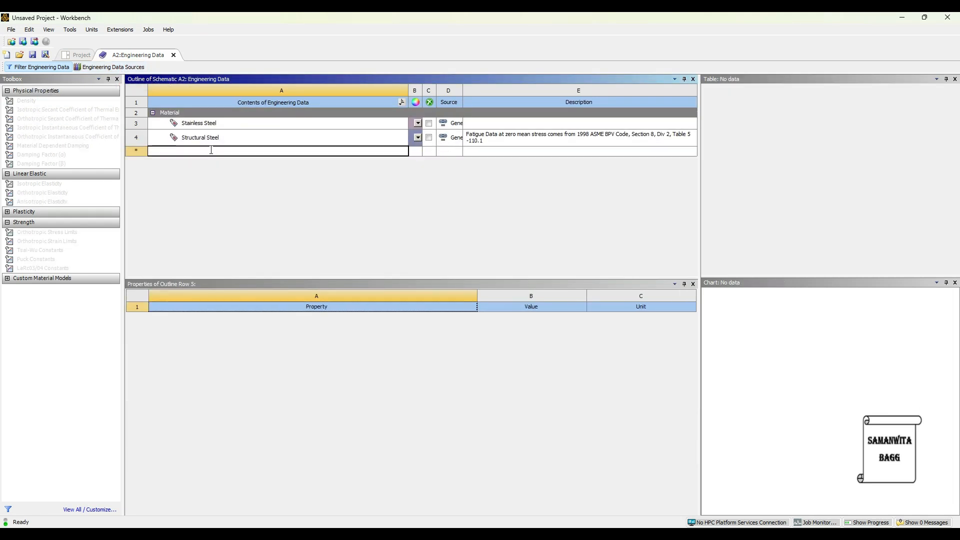
text(Brass)
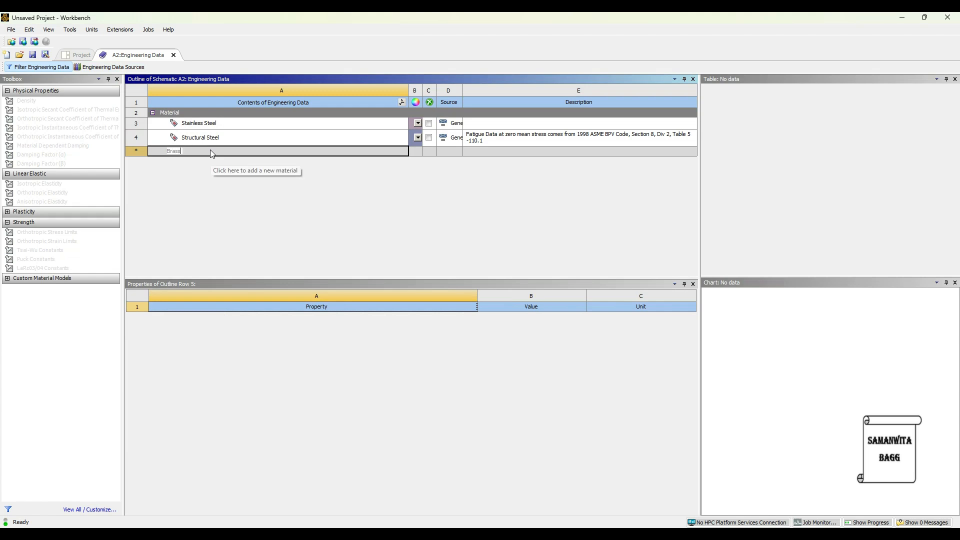
key(Return)
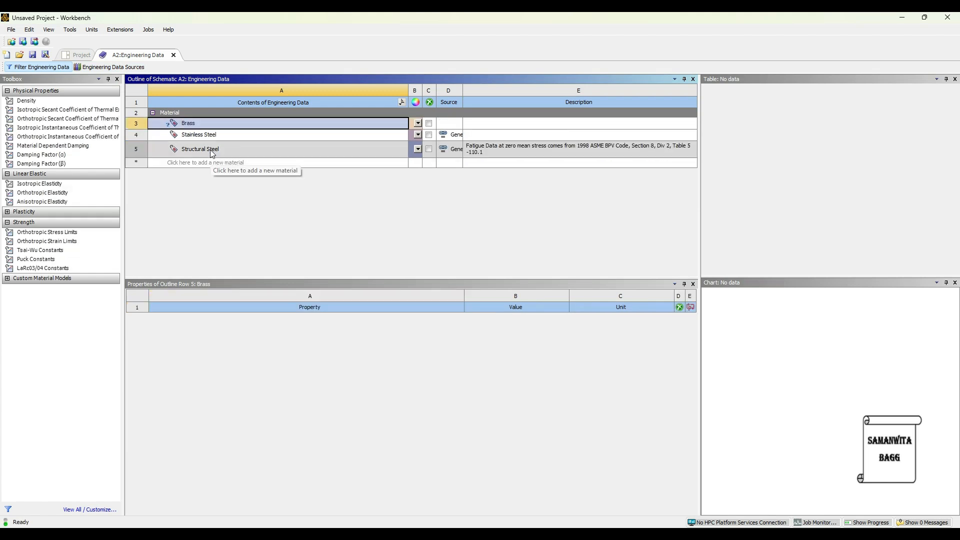
double_click(32, 102)
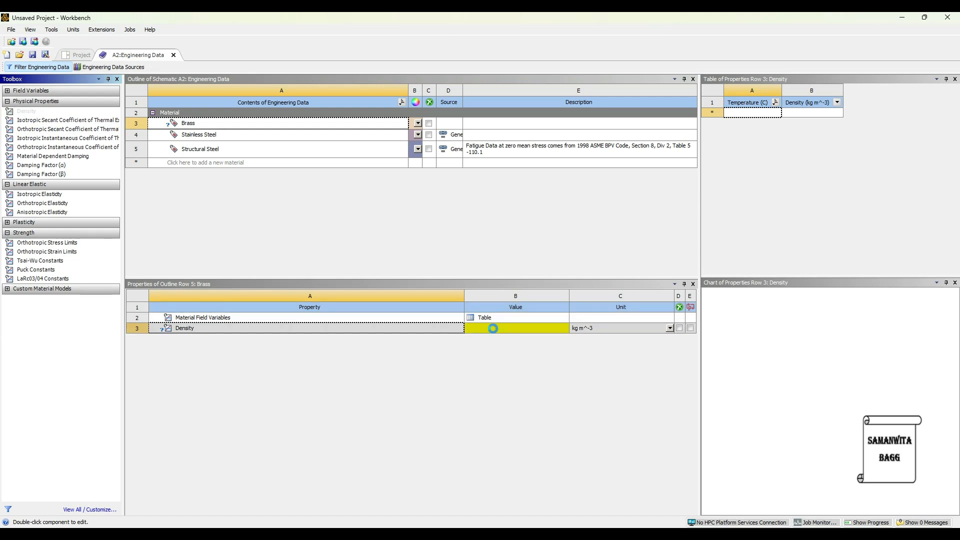
click(493, 328)
text(8490)
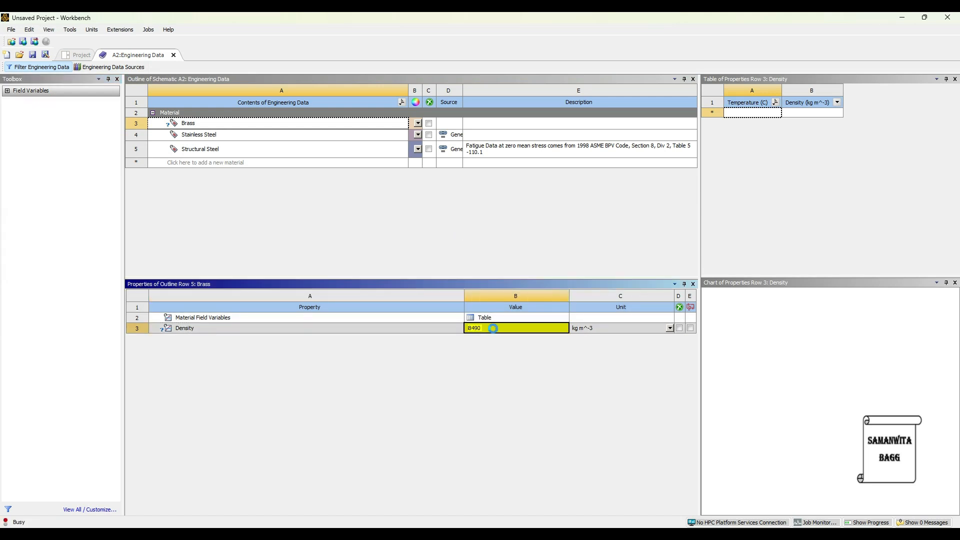
key(Return)
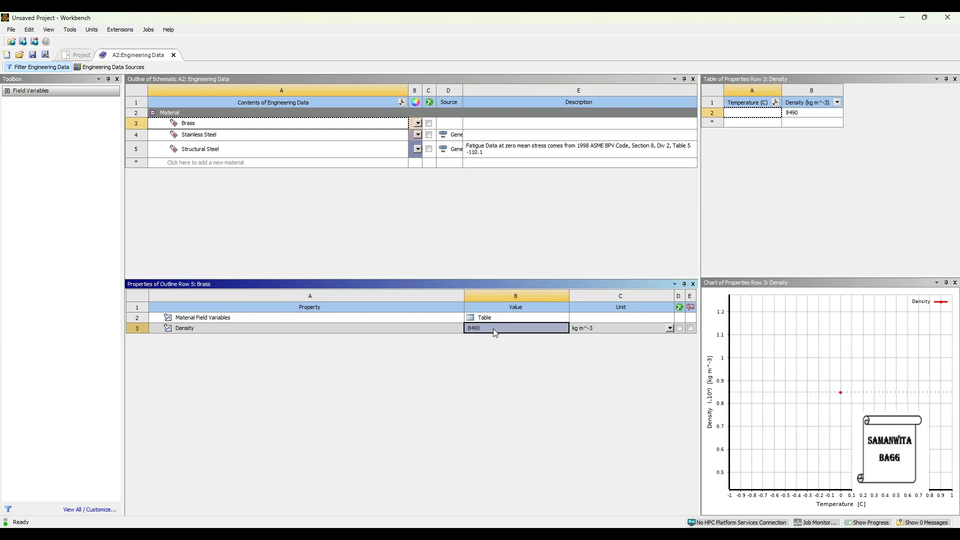
Add isotropic elasticity to Brass with a Young's modulus of 97 GPa and a Poisson's ratio of 0.31
click(212, 125)
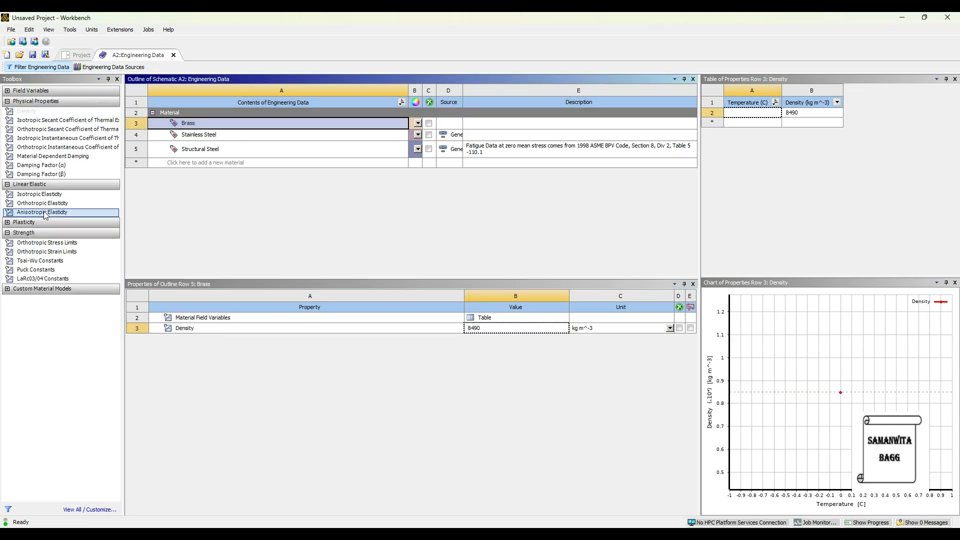
double_click(55, 196)
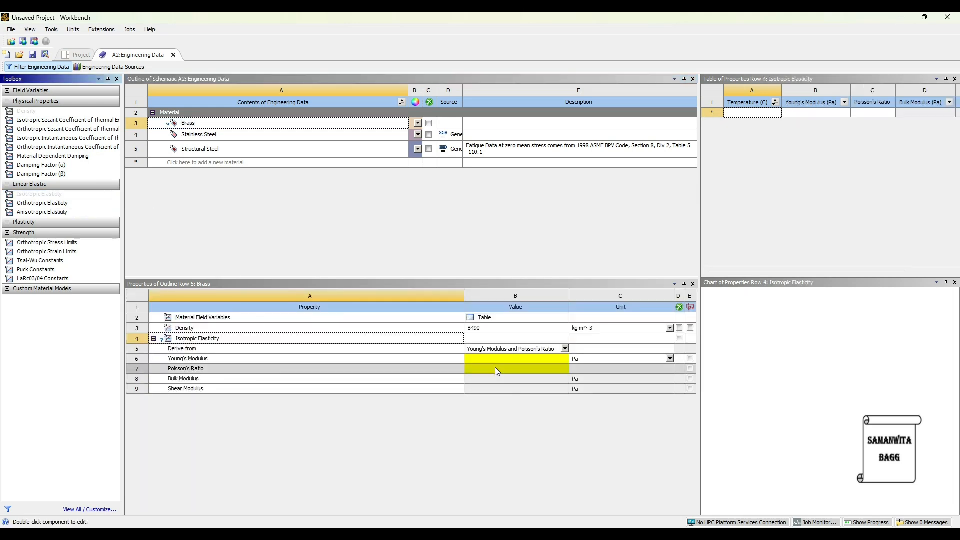
click(505, 359)
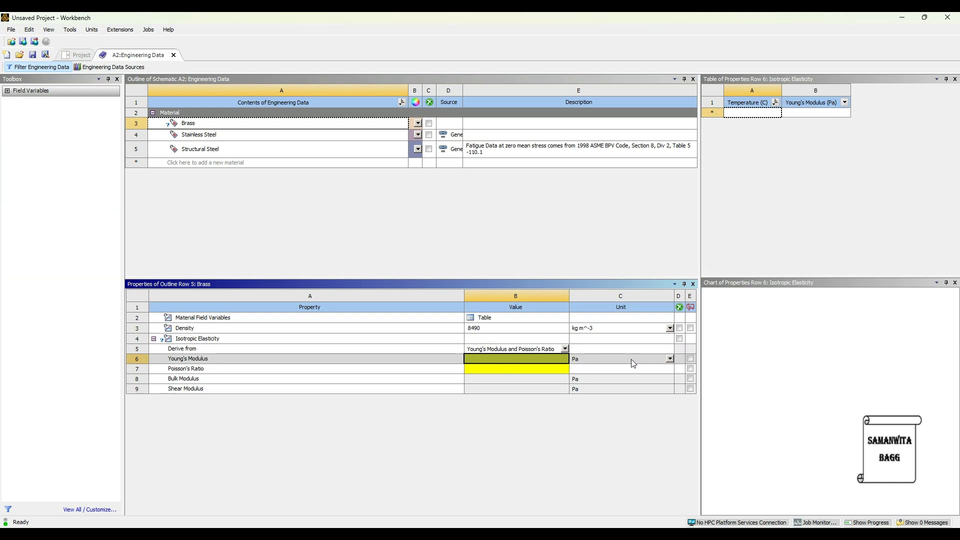
click(670, 359)
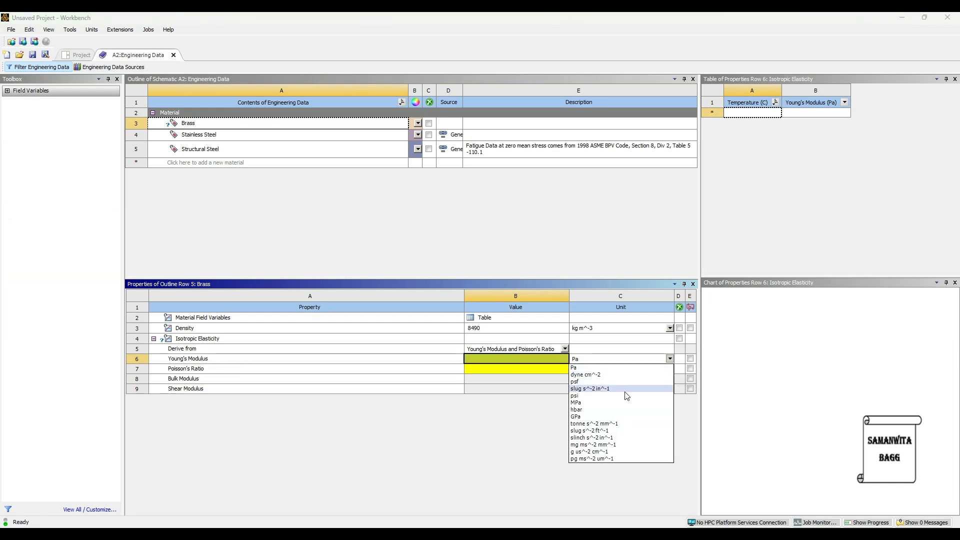
click(625, 415)
click(486, 360)
text(97)
key(Return)
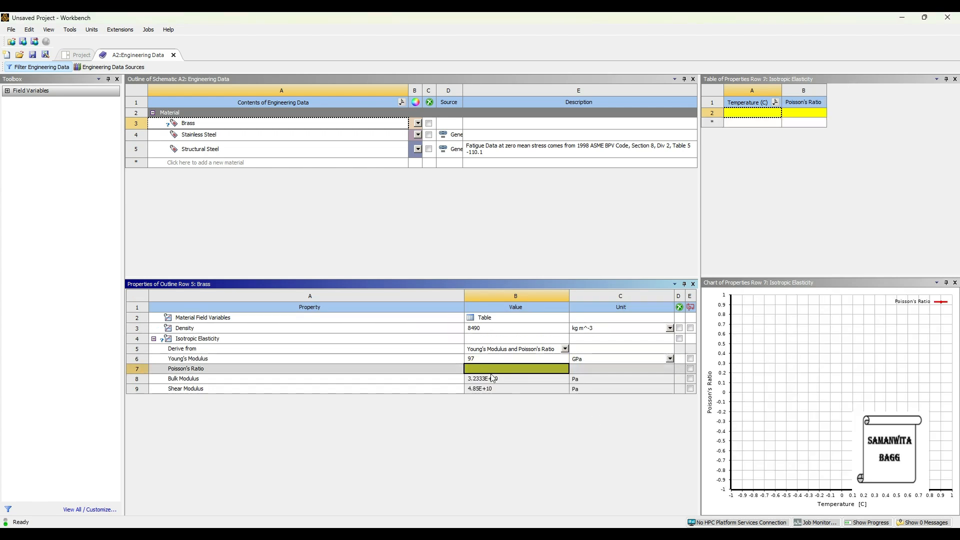
text(0)
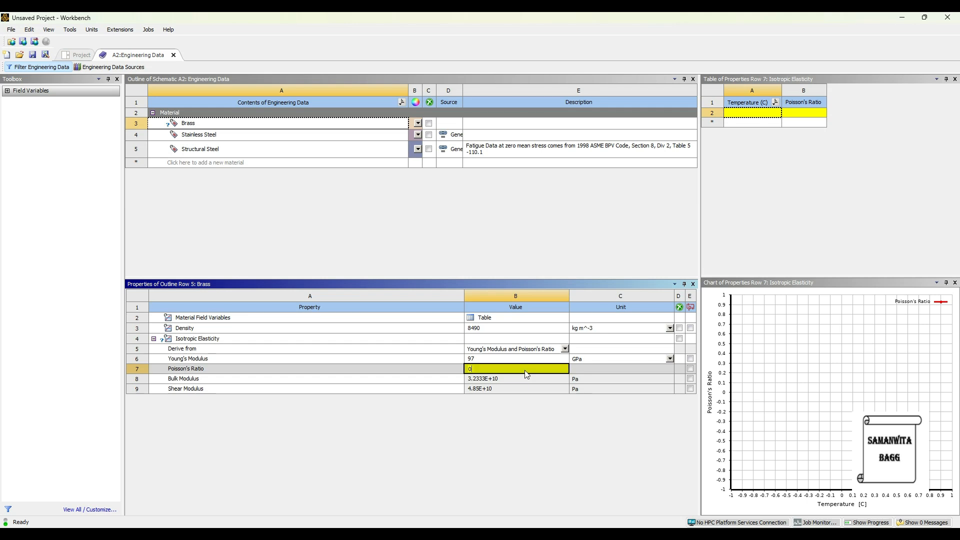
text(.31)
key(Return)
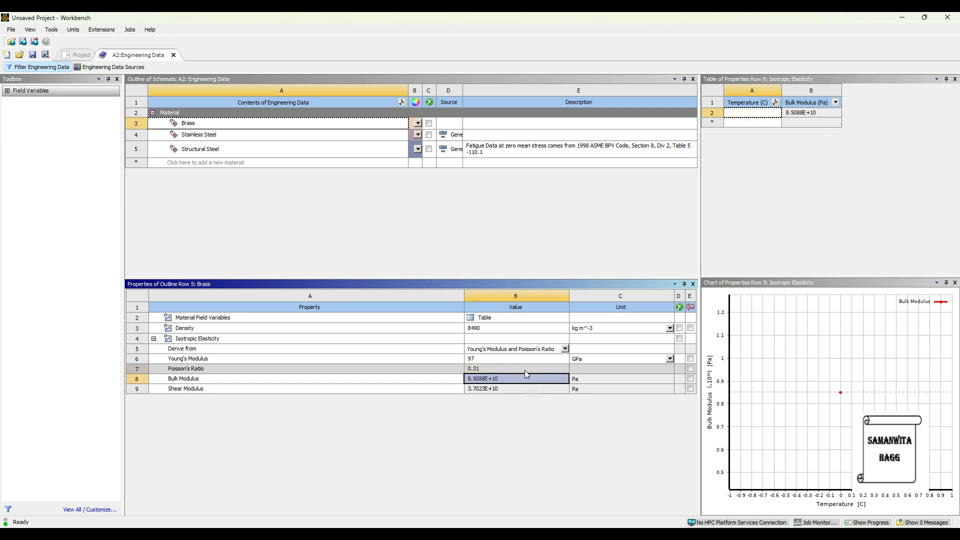
Create a new material named Bronze and give it a density of 8410 kg m^-3
click(198, 162)
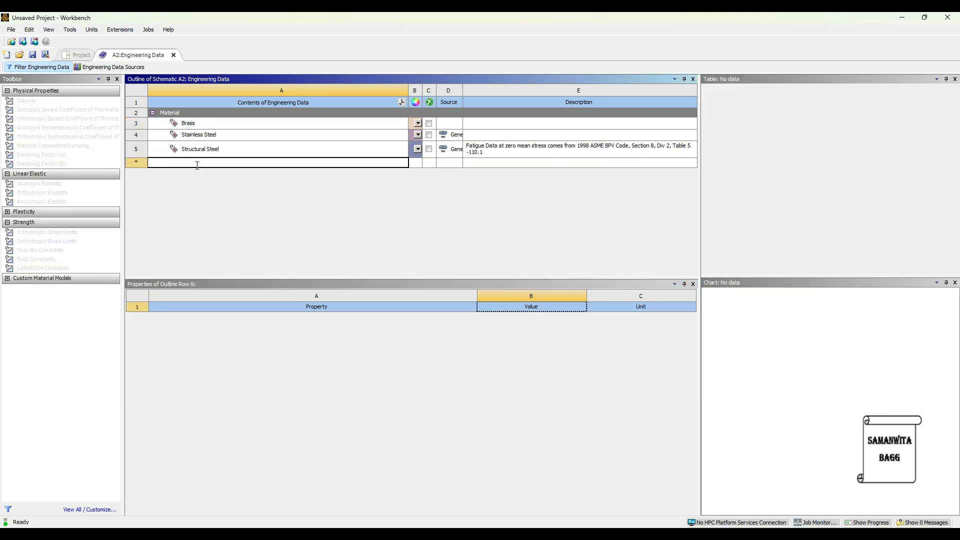
text(Bron)
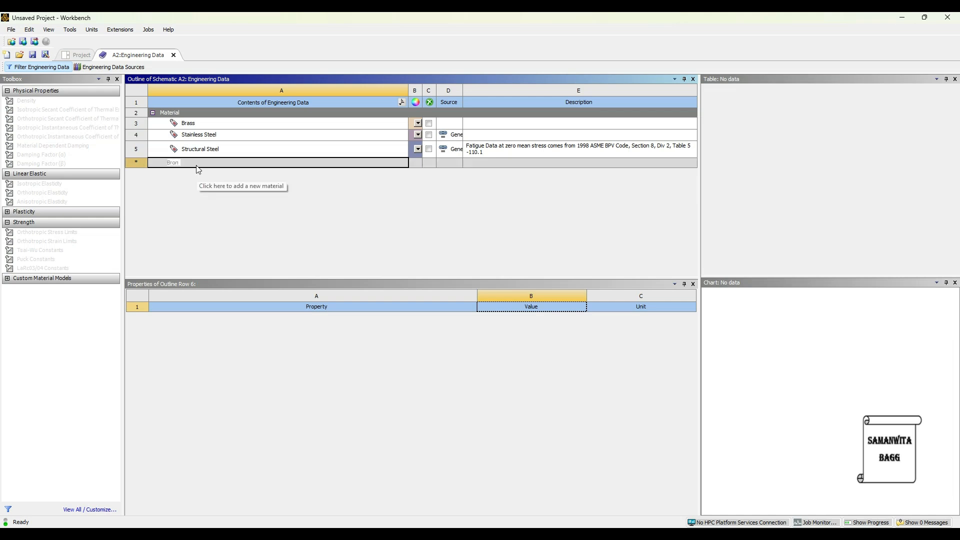
text(ze)
key(Return)
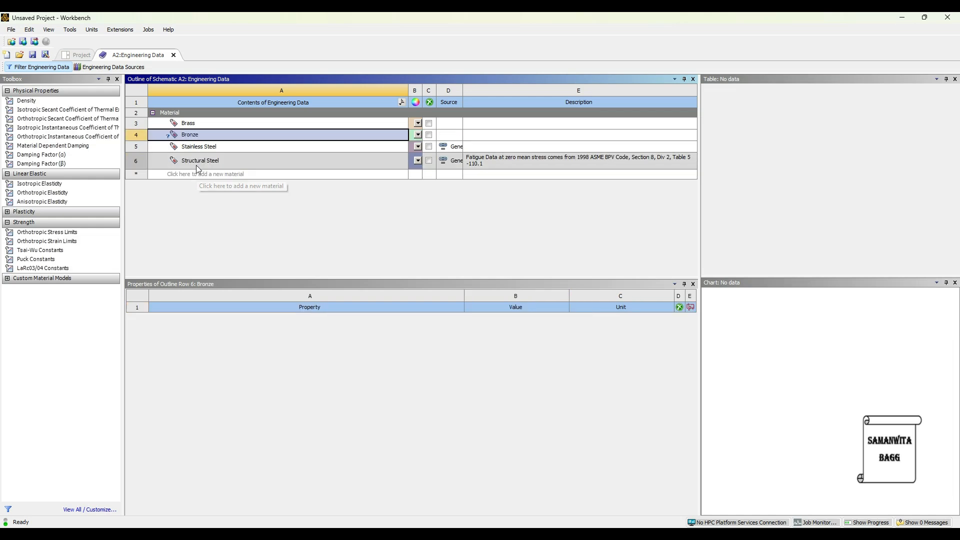
double_click(34, 103)
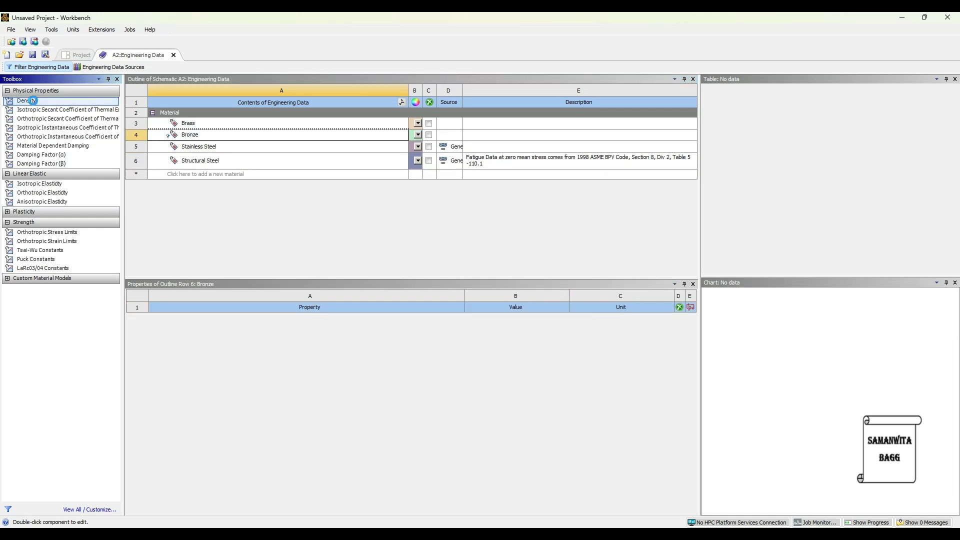
click(486, 328)
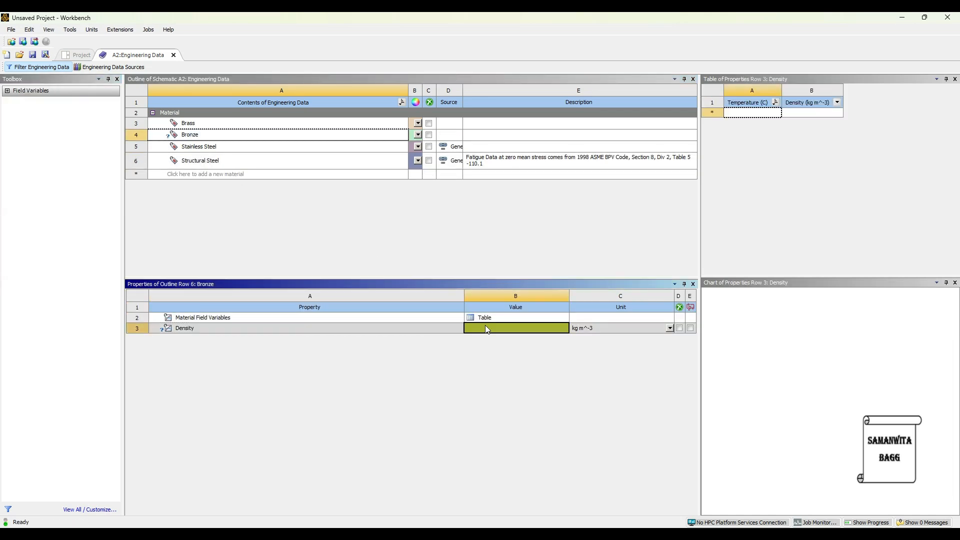
text(8410)
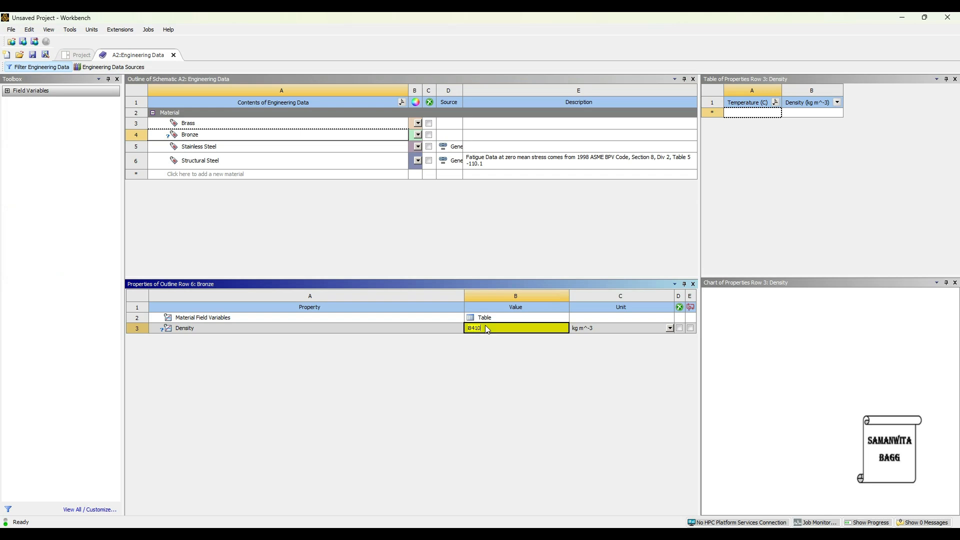
key(Return)
Add isotropic elasticity to Bronze with a Young's modulus of 138 GPa and a Poisson's ratio of 0.42
click(192, 136)
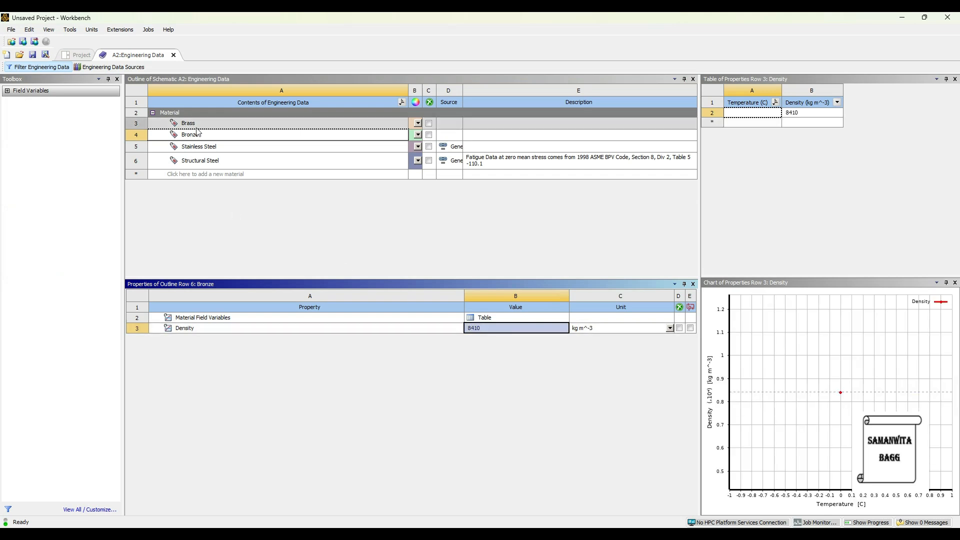
double_click(59, 196)
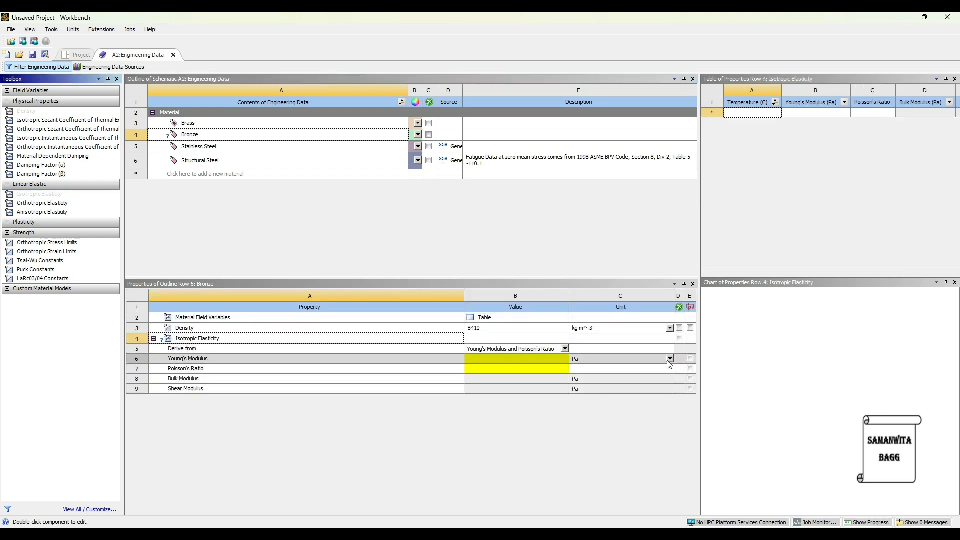
click(669, 359)
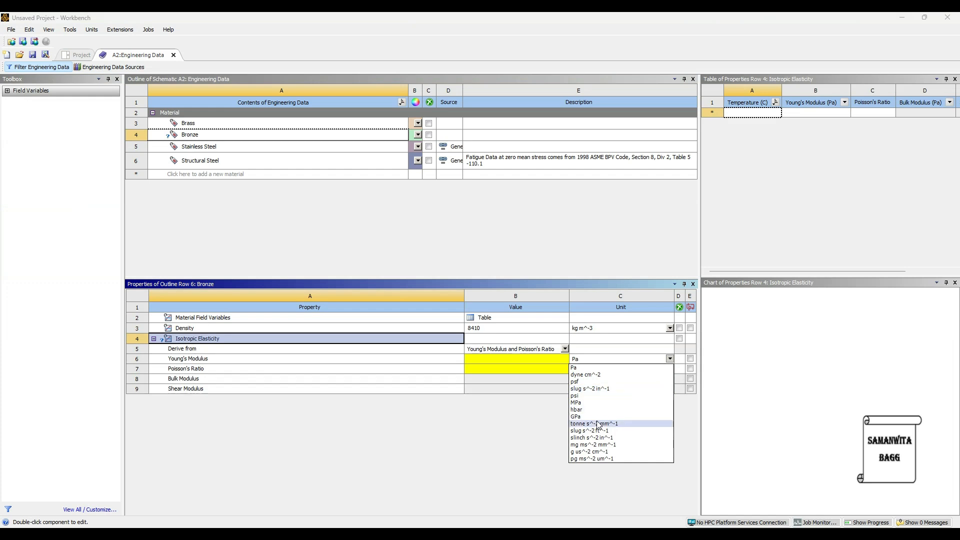
click(596, 423)
click(670, 359)
click(598, 420)
click(525, 360)
text(138)
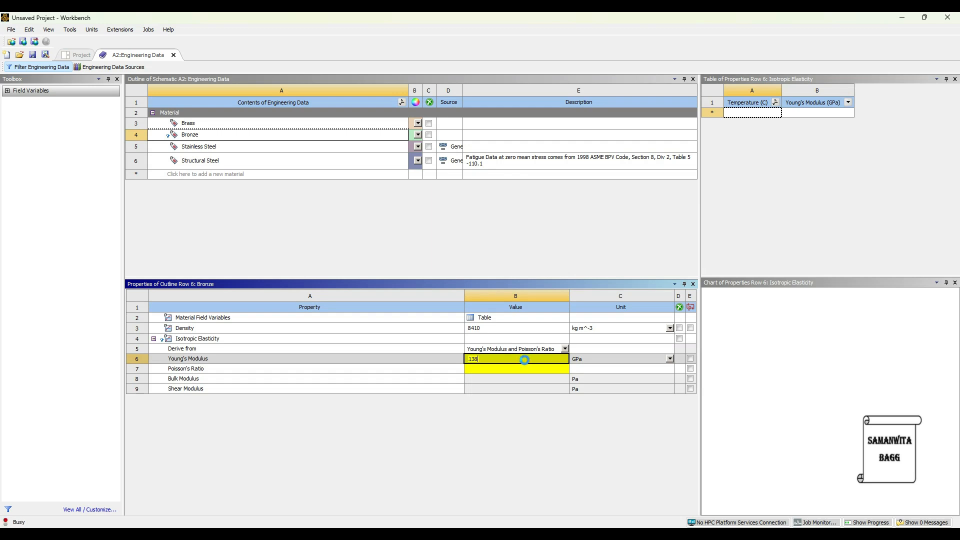
key(Return)
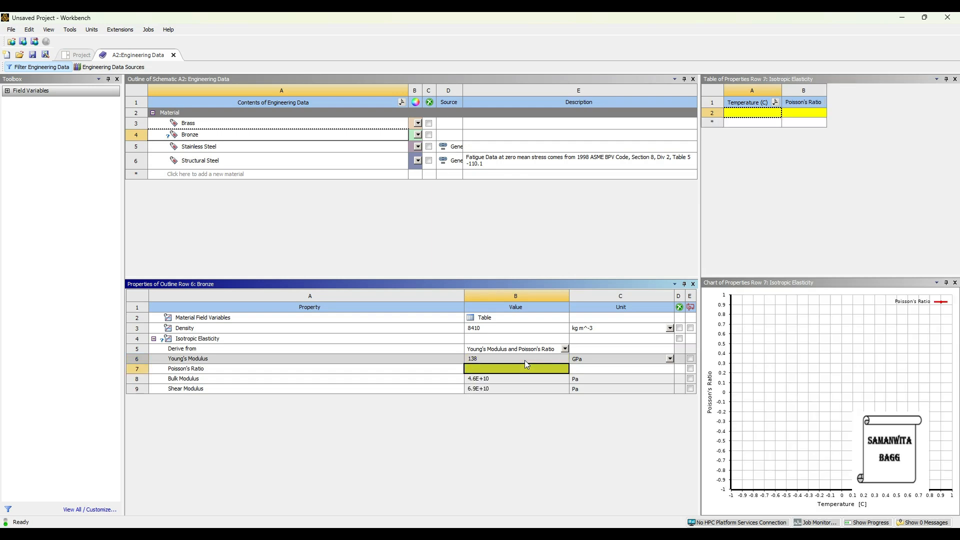
text(0.42)
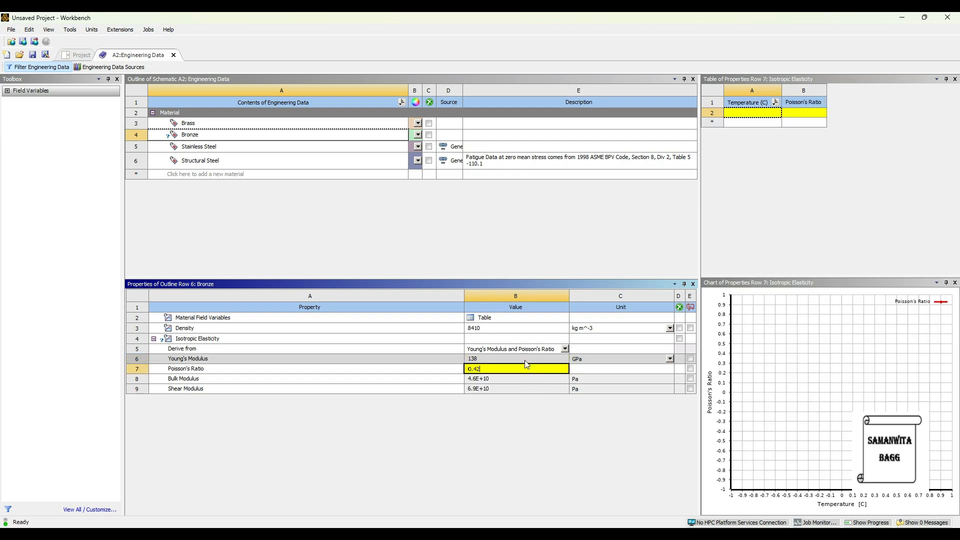
key(Return)
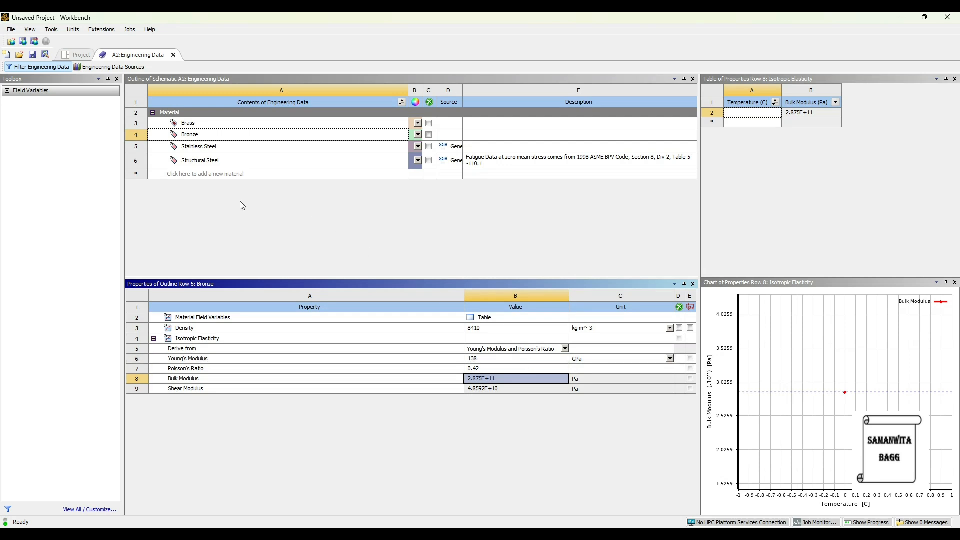
Return to the project schematic, import globe valve.STEP as the Modal system's geometry and open the model in Mechanical
click(77, 55)
click(159, 67)
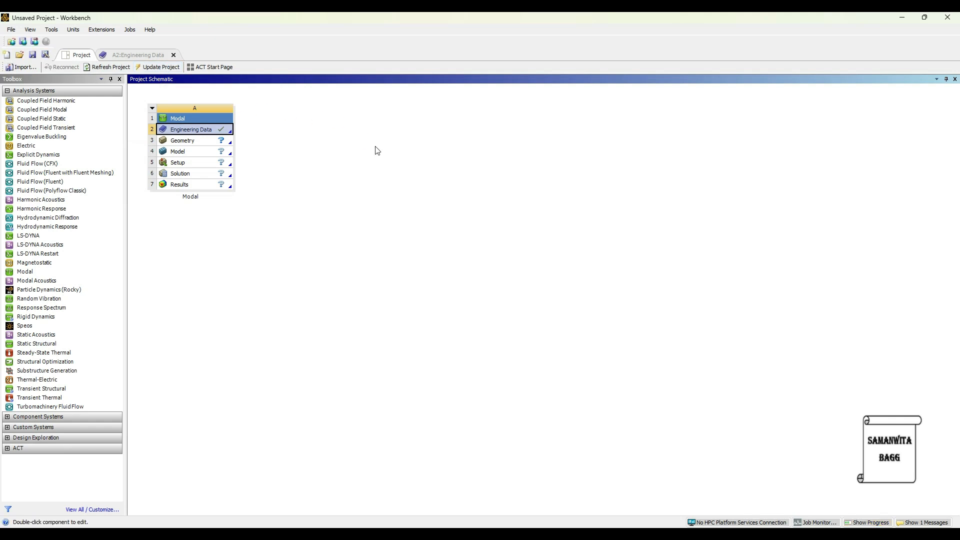
click(199, 143)
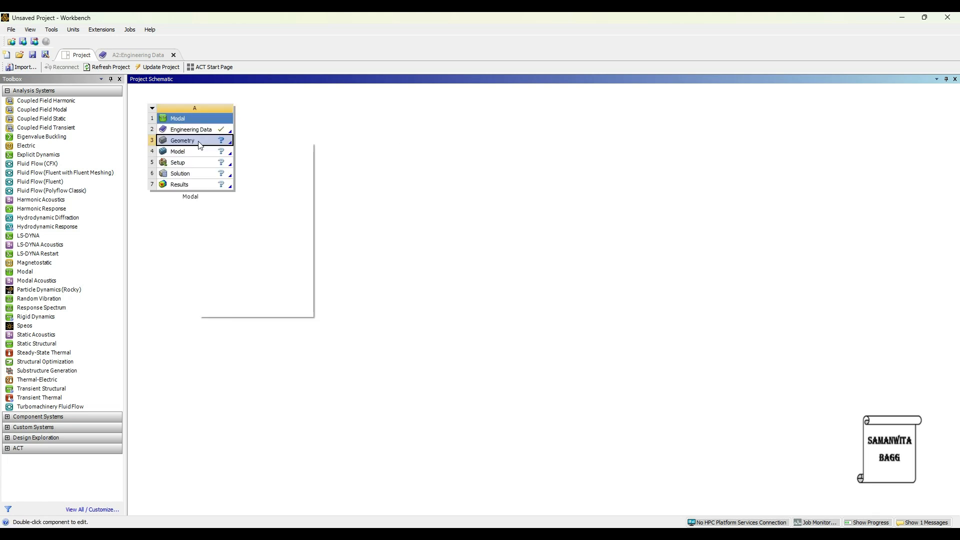
right_click(200, 144)
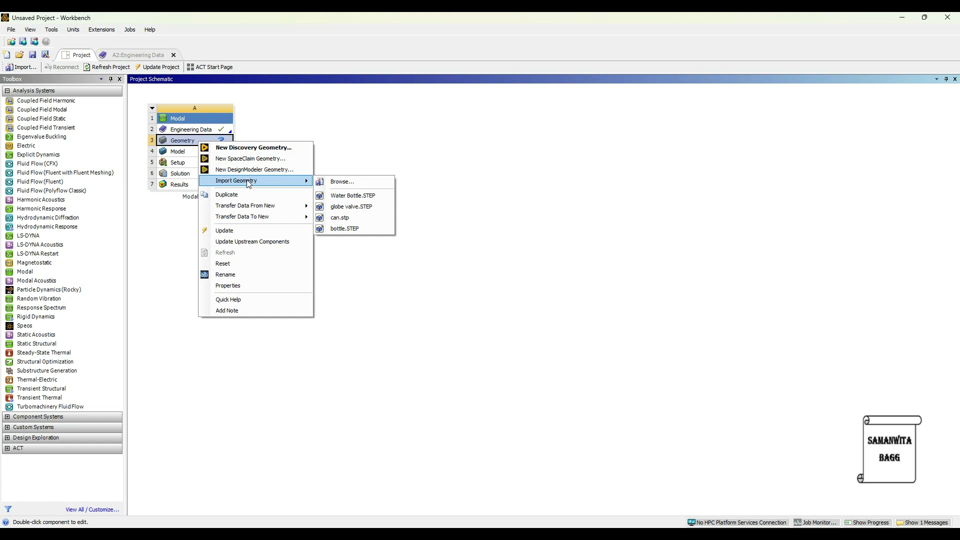
click(364, 208)
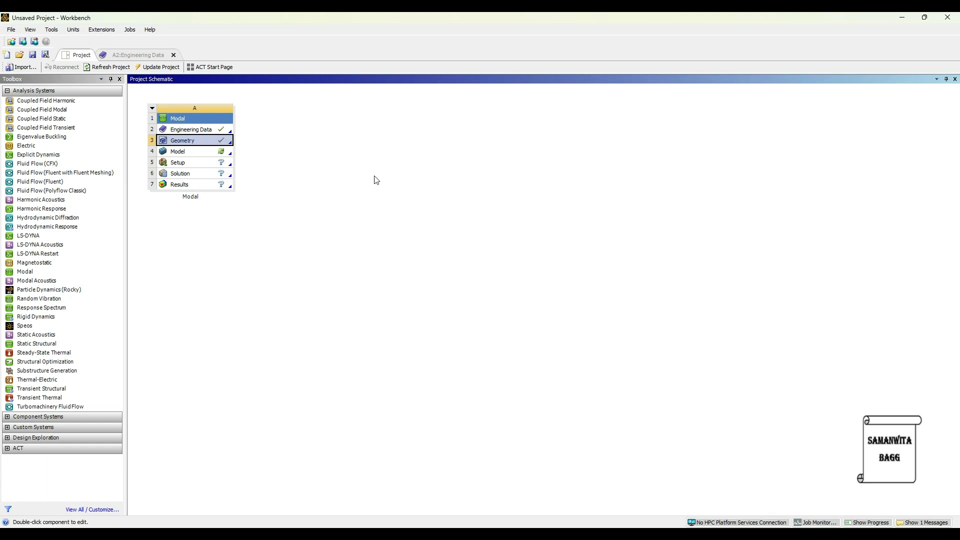
click(194, 157)
double_click(194, 156)
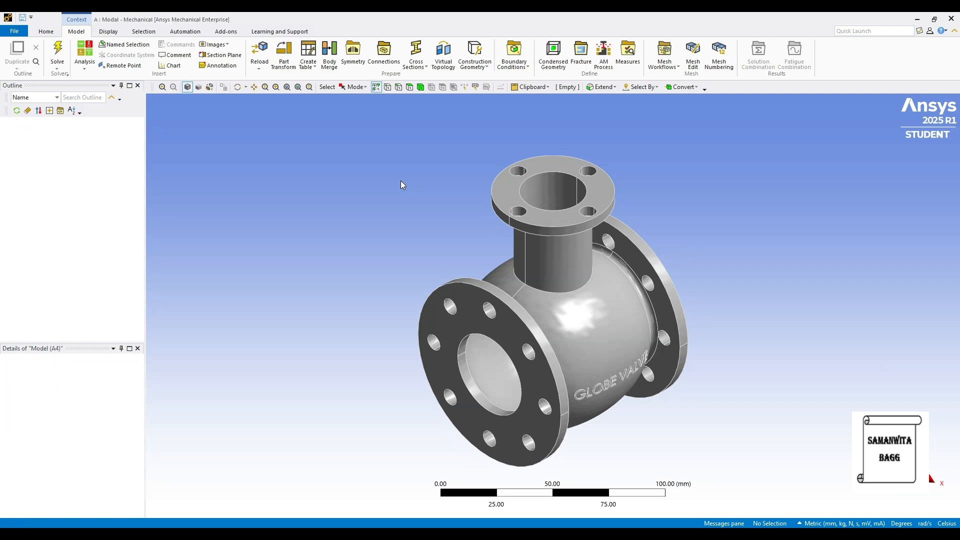
Assign Stainless Steel as the material of the globe valve body
click(20, 145)
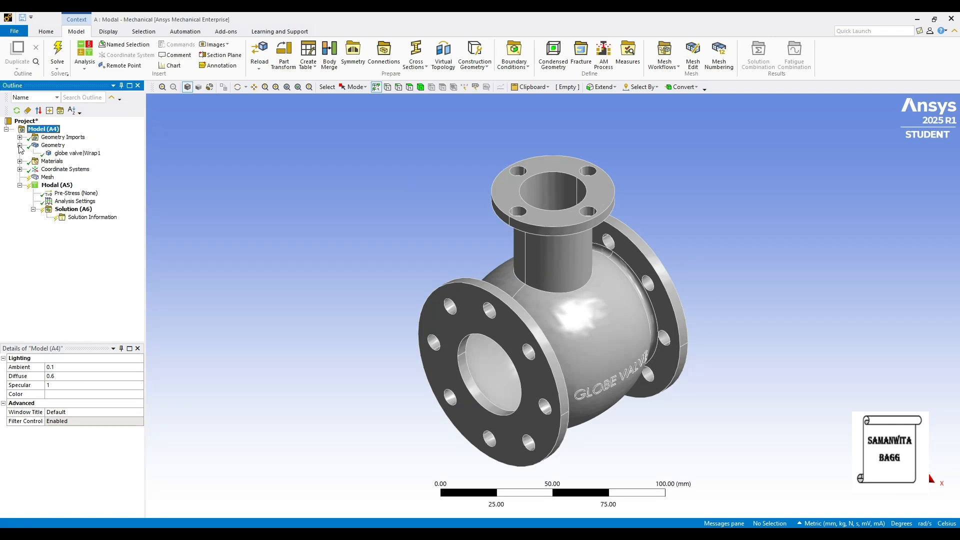
click(75, 153)
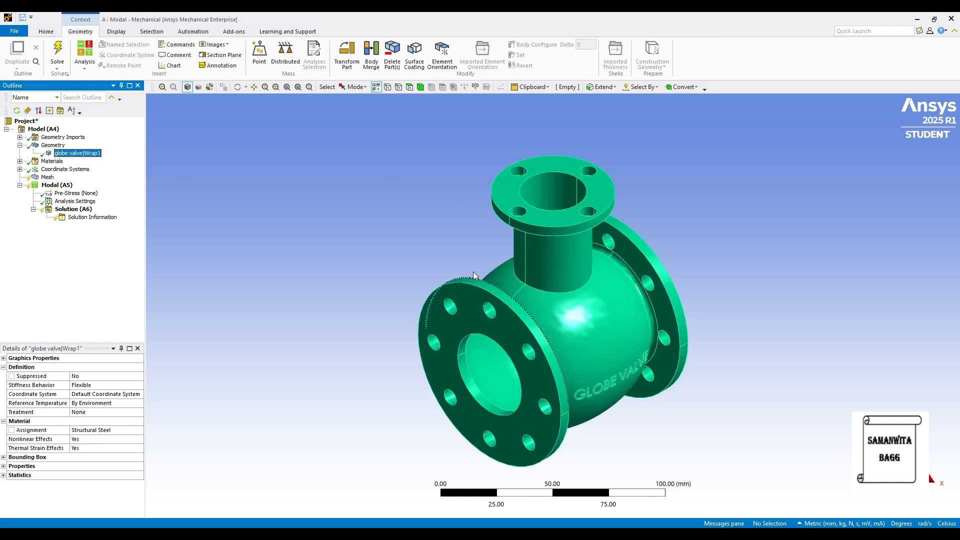
middle_drag(467, 359, 520, 395)
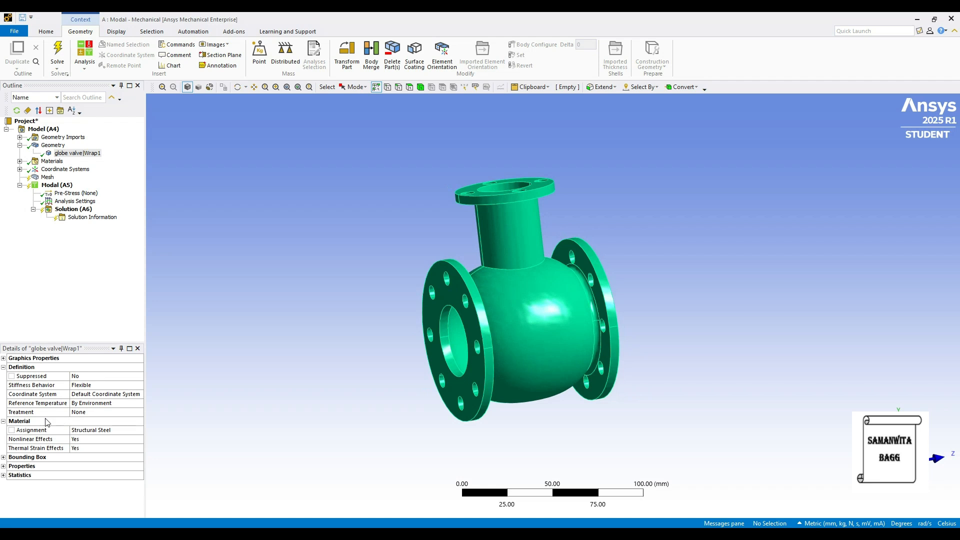
click(134, 433)
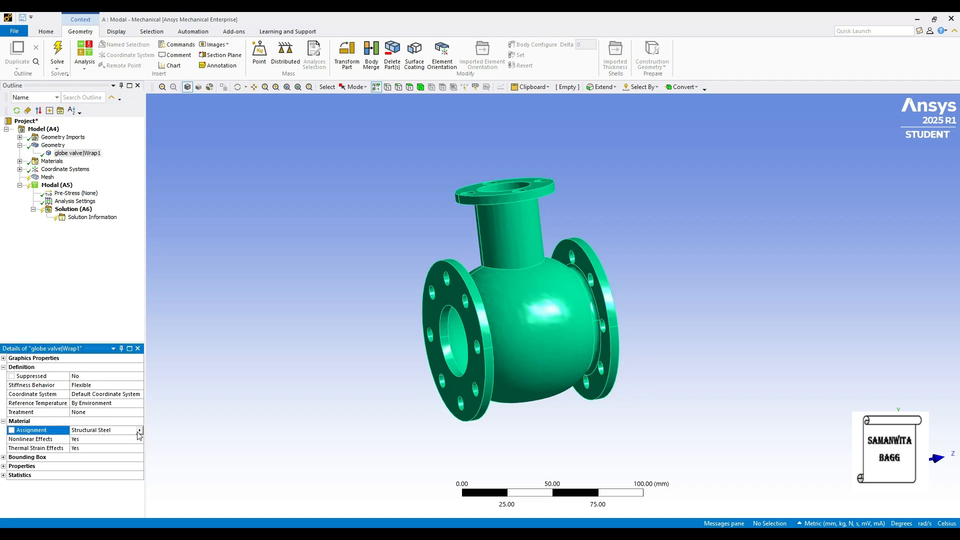
click(139, 431)
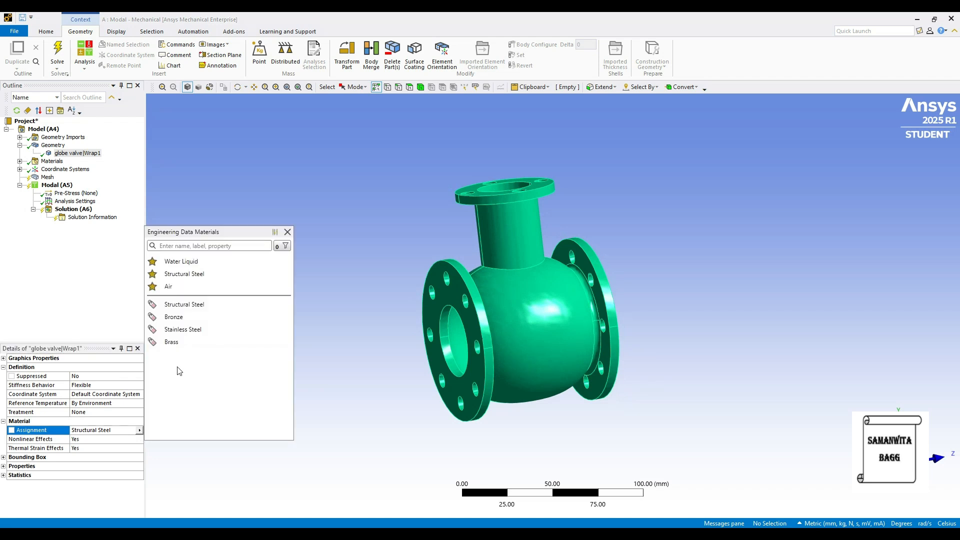
click(199, 334)
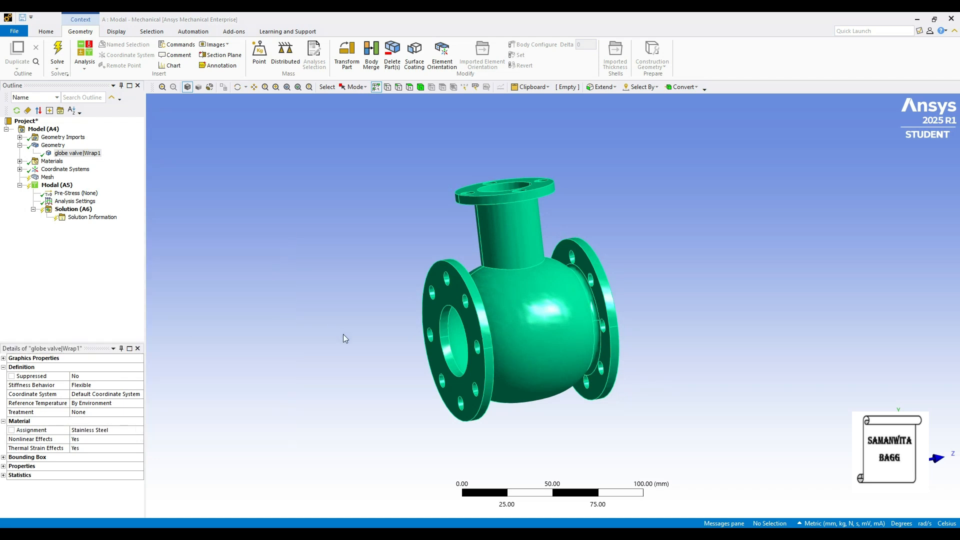
Switch the unit system to Metric (m, kg, N, s, V, A) for the mesh settings
click(48, 177)
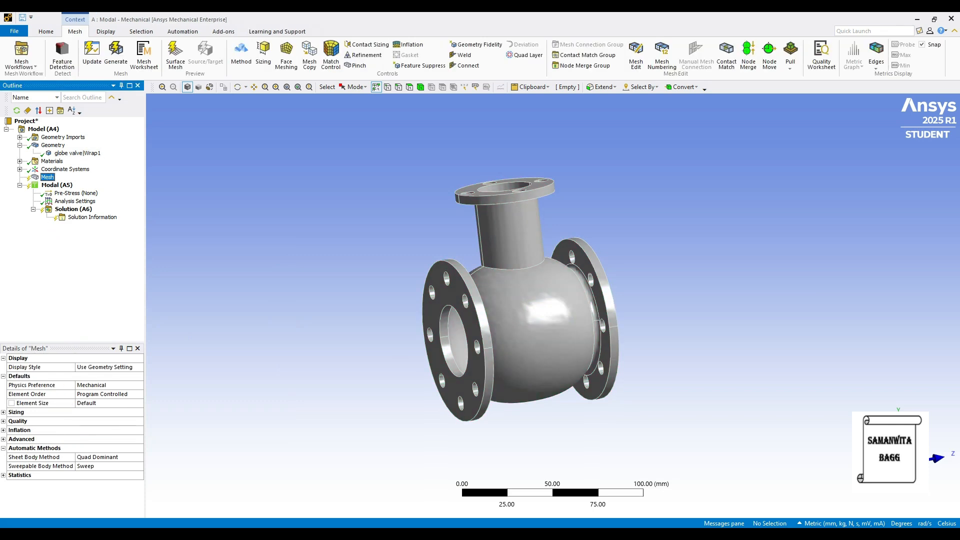
click(821, 525)
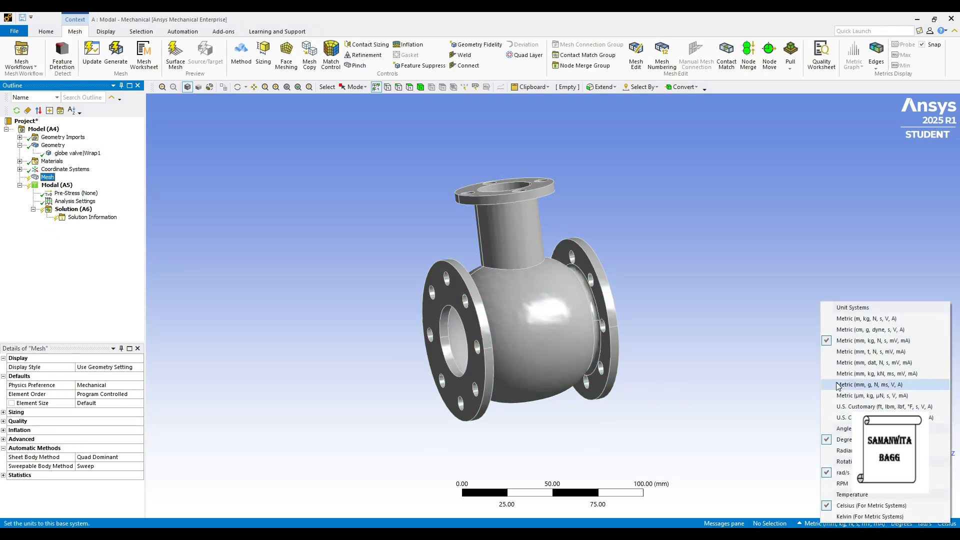
click(850, 325)
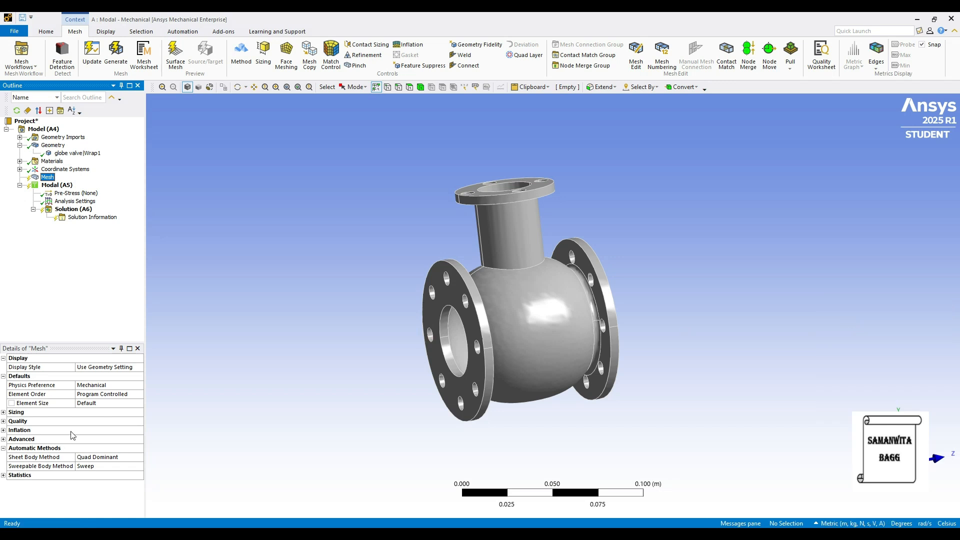
Set the mesh element size to 0.01 m and generate the mesh
click(91, 404)
text(0.01)
key(Return)
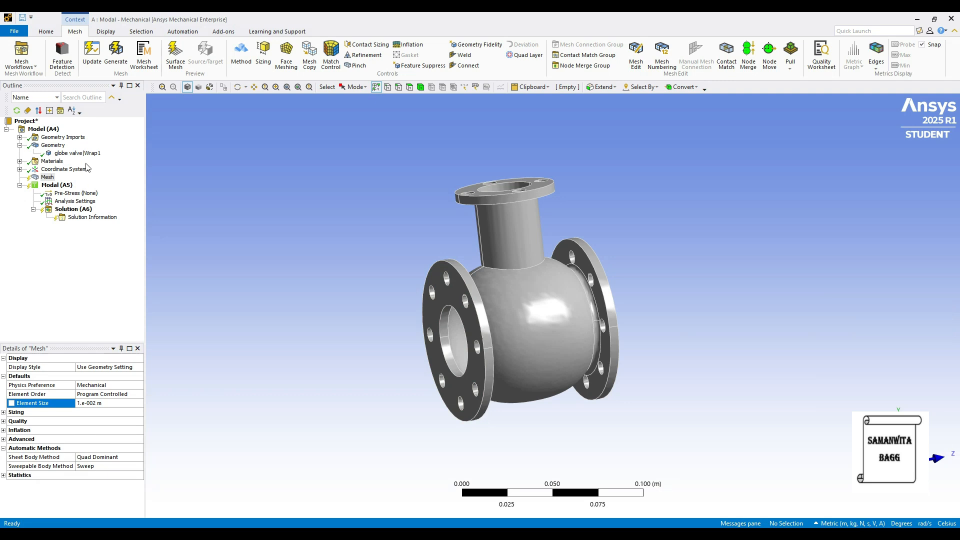
click(116, 54)
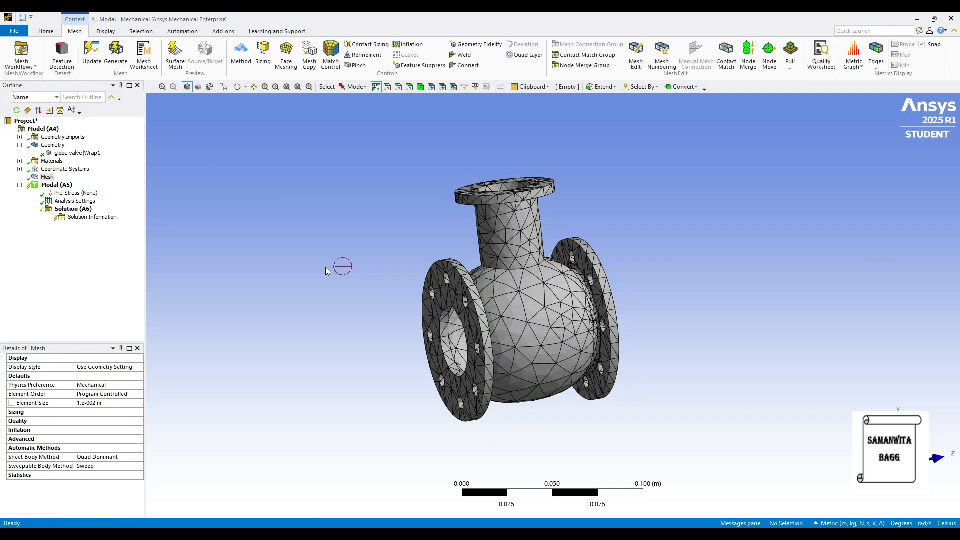
Add a fixed support to the Modal analysis on the outer face of one of the large side flanges
click(68, 186)
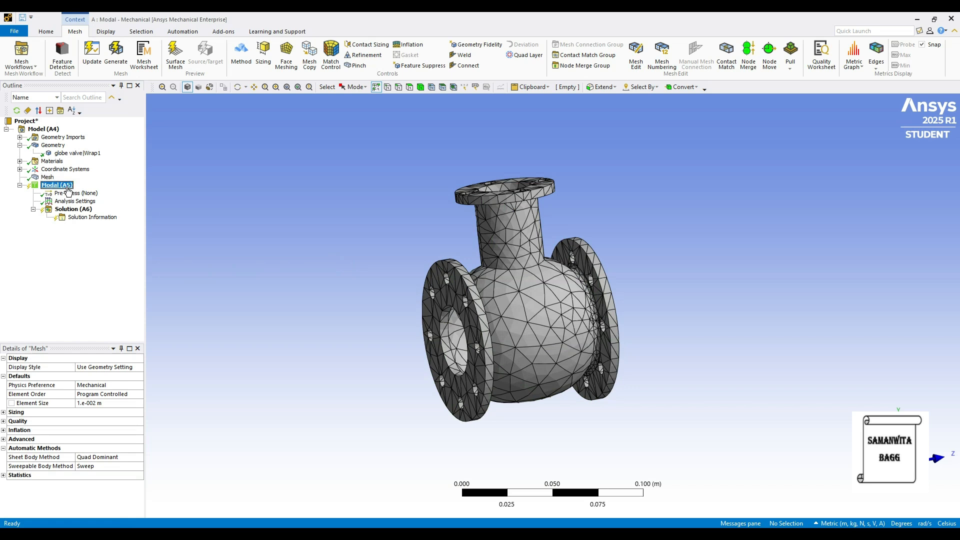
right_click(70, 185)
mouse_move(100, 190)
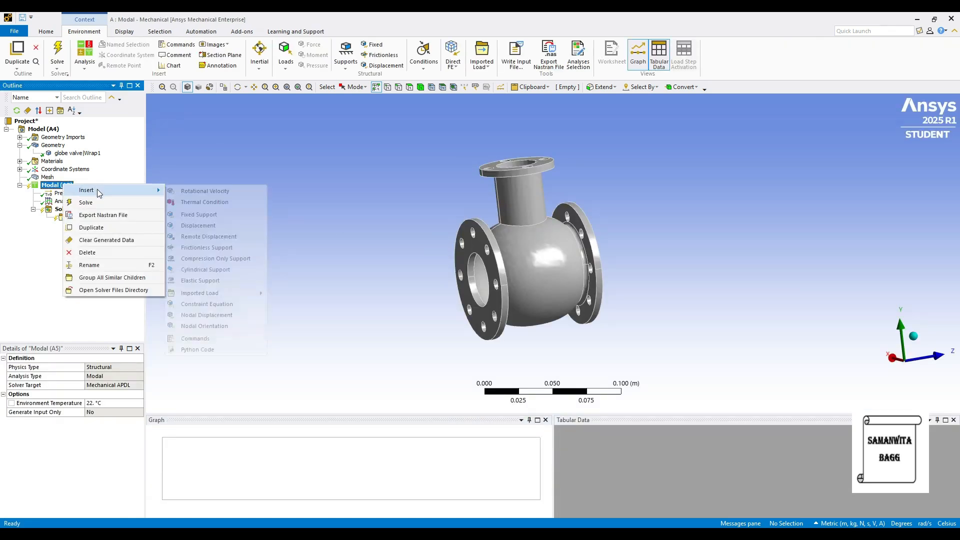
click(210, 215)
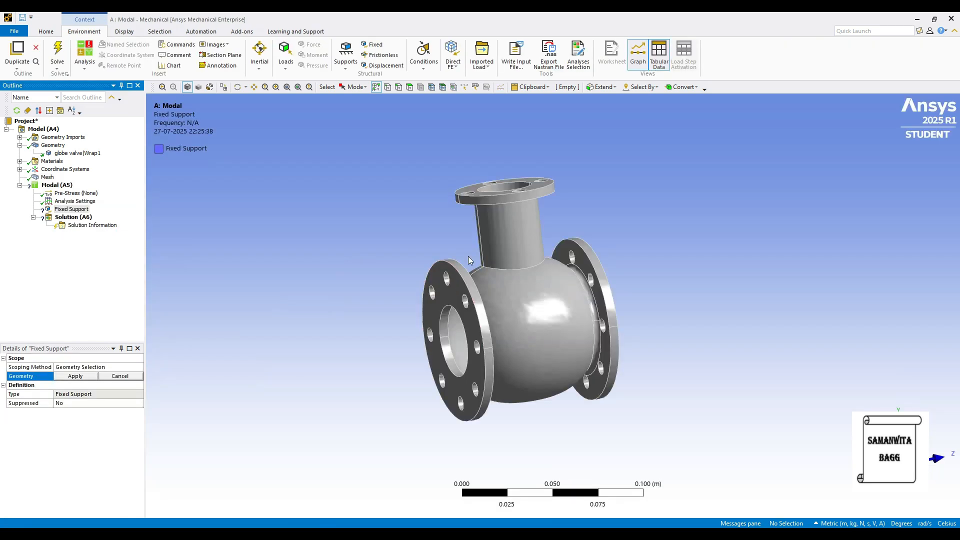
click(464, 281)
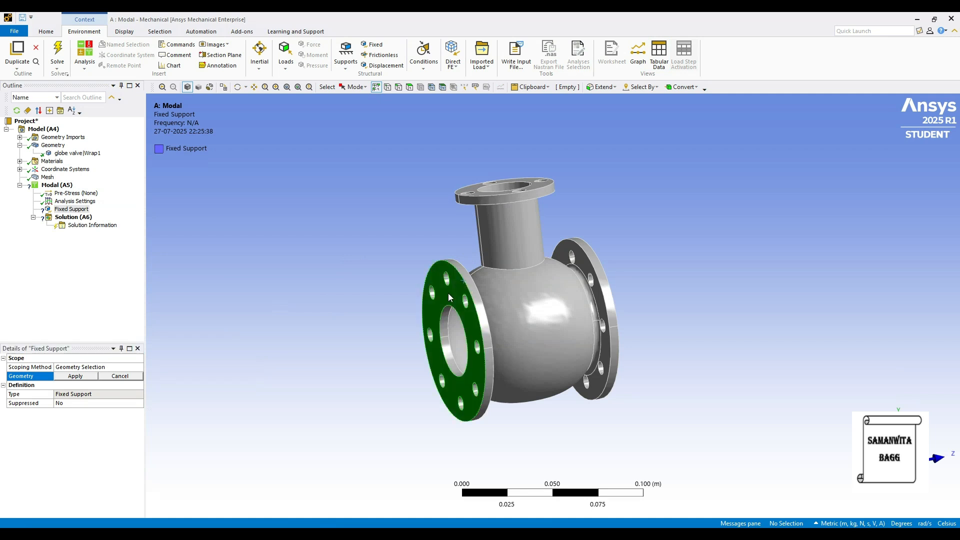
click(84, 377)
Add a second fixed support on the outer face of the opposite large side flange
click(67, 186)
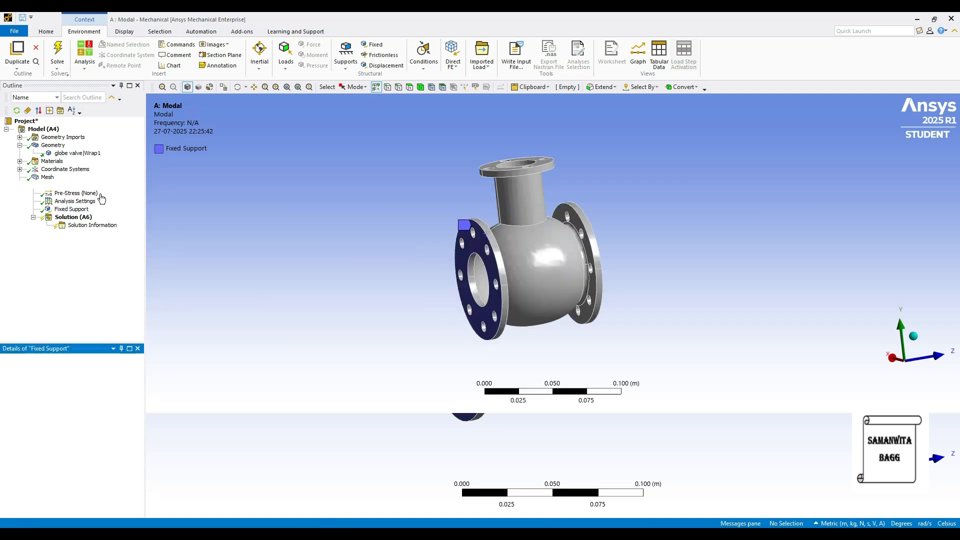
right_click(65, 186)
mouse_move(110, 191)
click(234, 219)
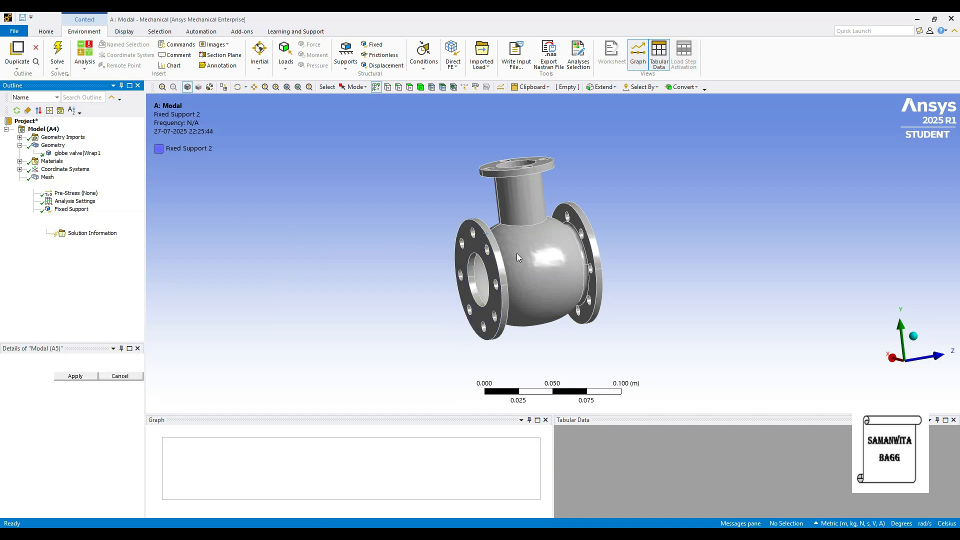
middle_drag(556, 291, 465, 279)
click(630, 266)
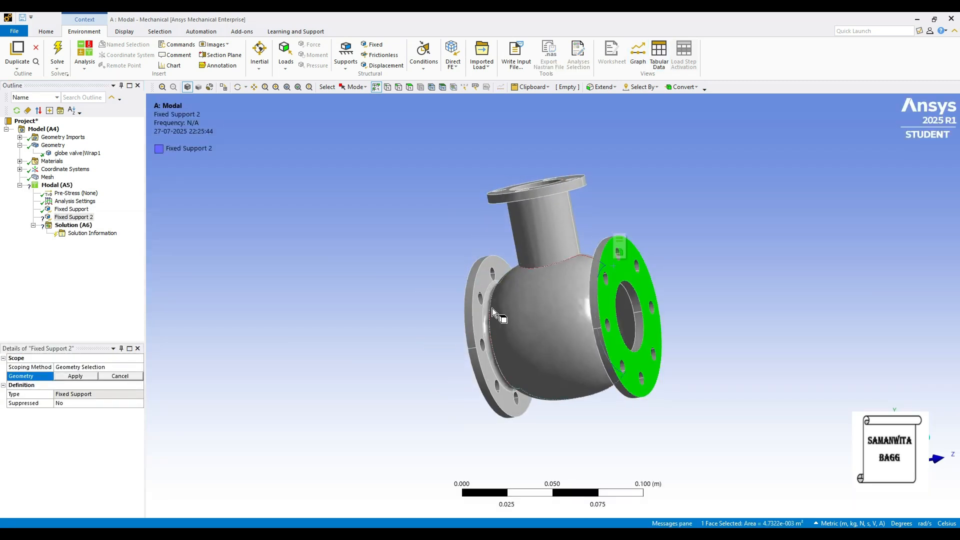
click(76, 380)
middle_drag(527, 354, 649, 352)
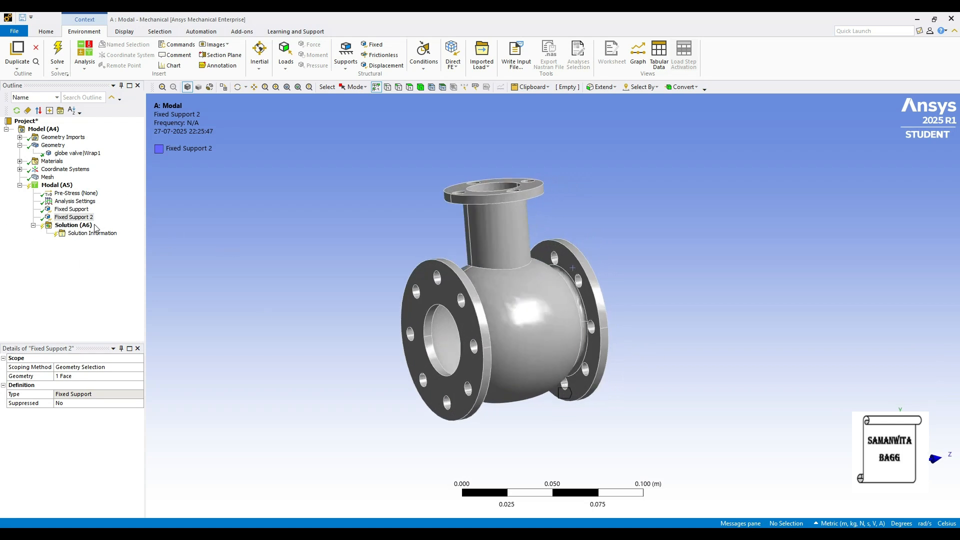
Solve the modal analysis of the globe valve
click(79, 226)
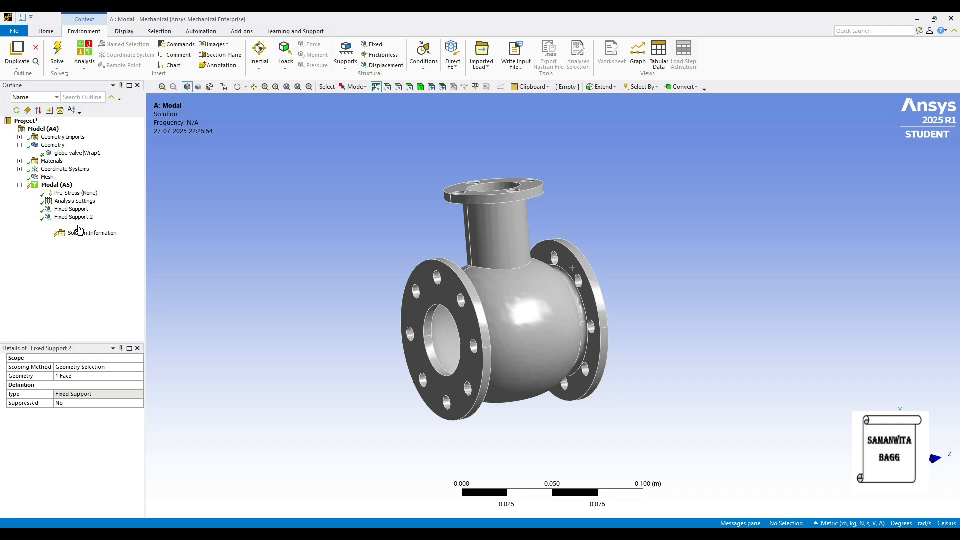
right_click(83, 228)
mouse_move(112, 231)
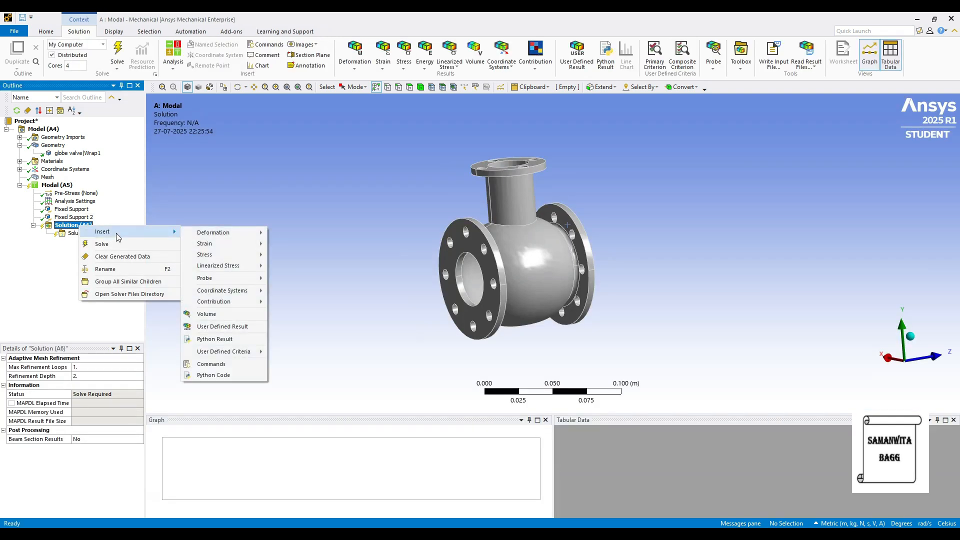
click(50, 271)
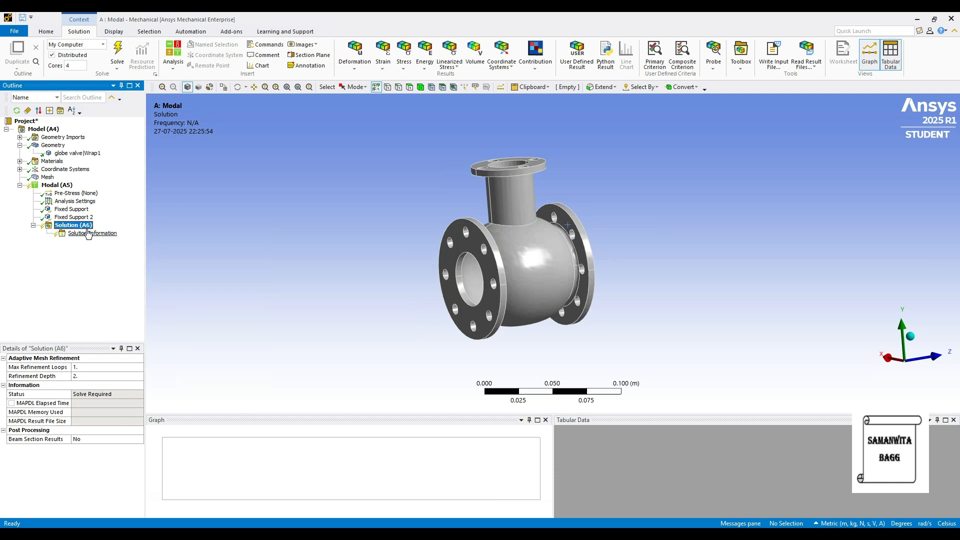
right_click(82, 229)
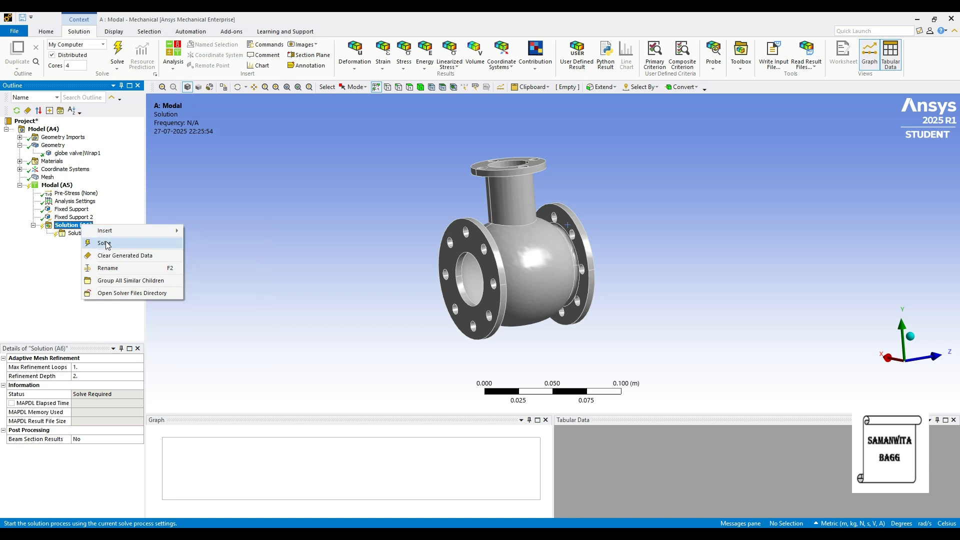
click(101, 244)
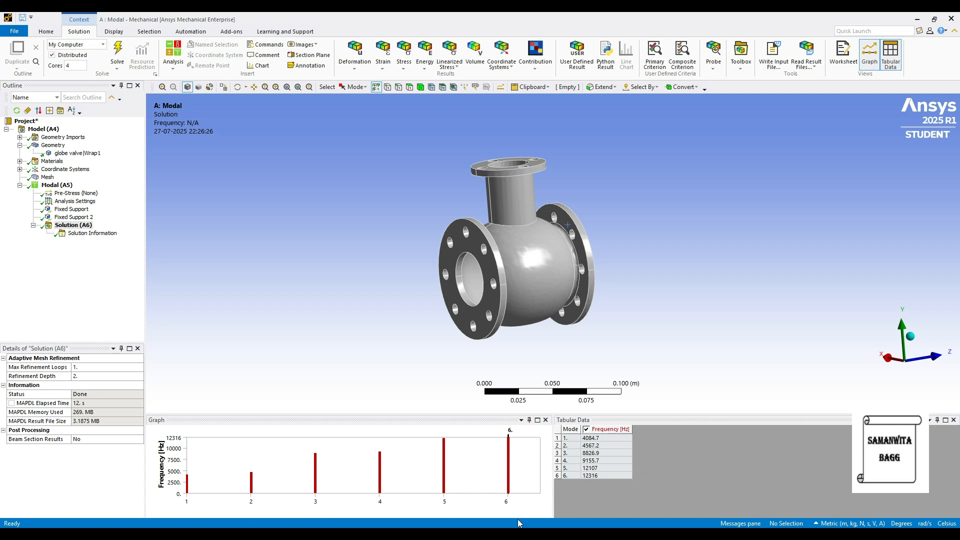
Check the maximum number of modes to find in the analysis settings
click(77, 202)
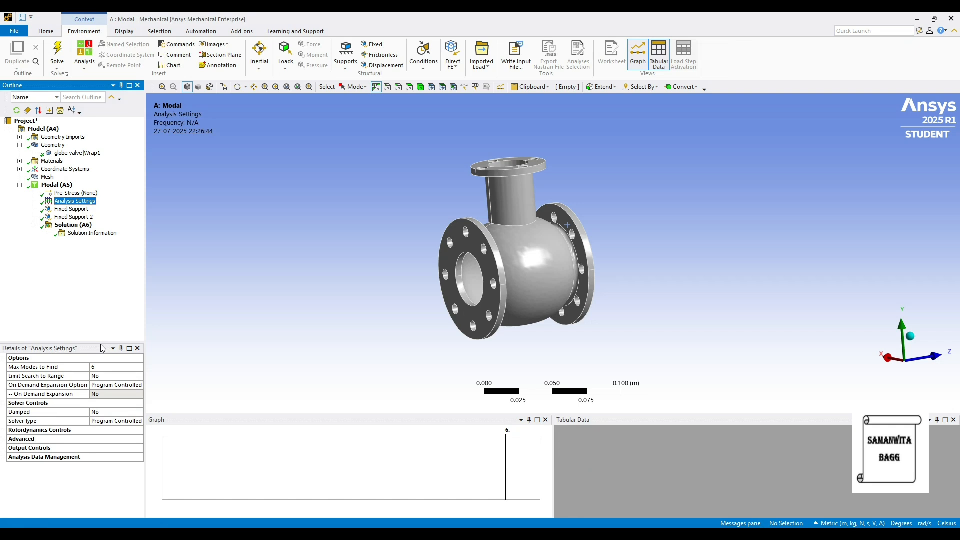
click(117, 367)
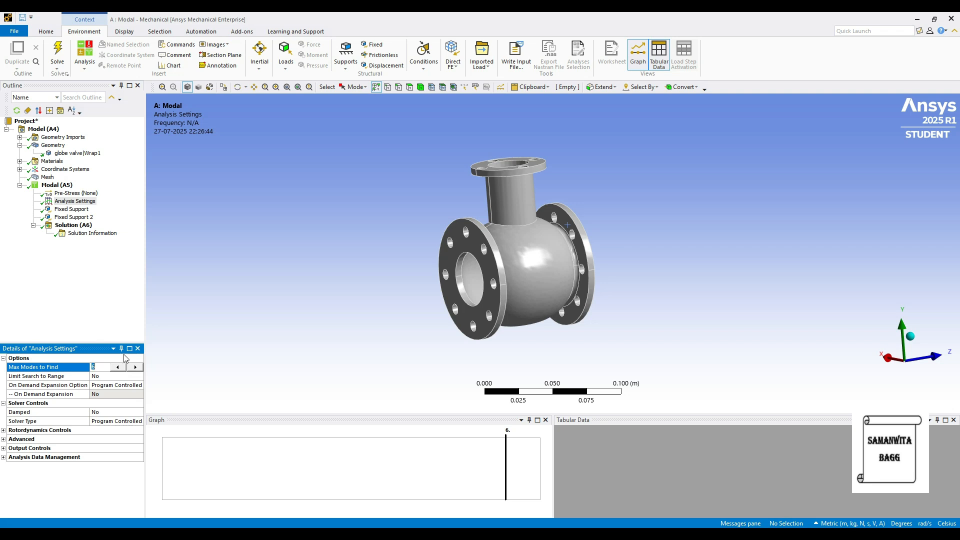
Create mode shape results for all six solved modes from the frequency graph and evaluate them
click(82, 225)
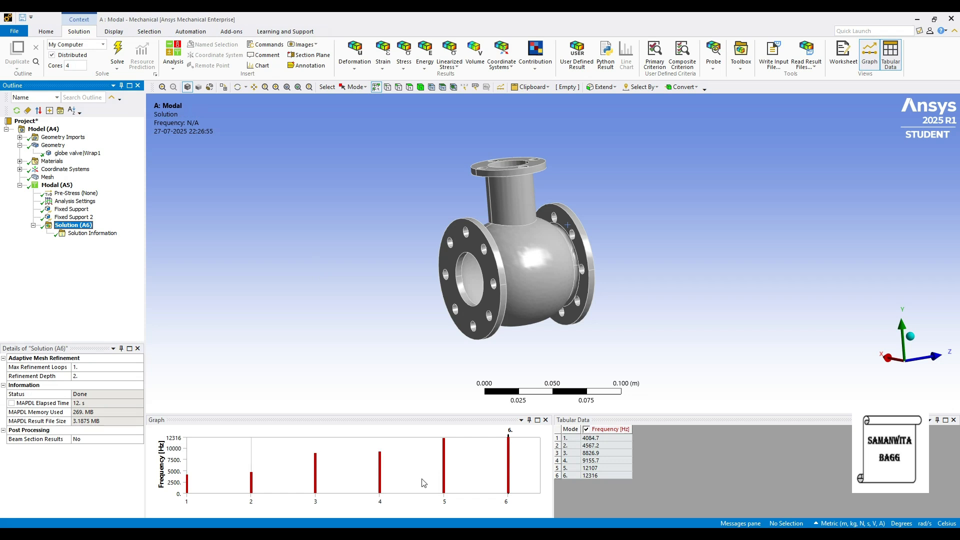
click(521, 474)
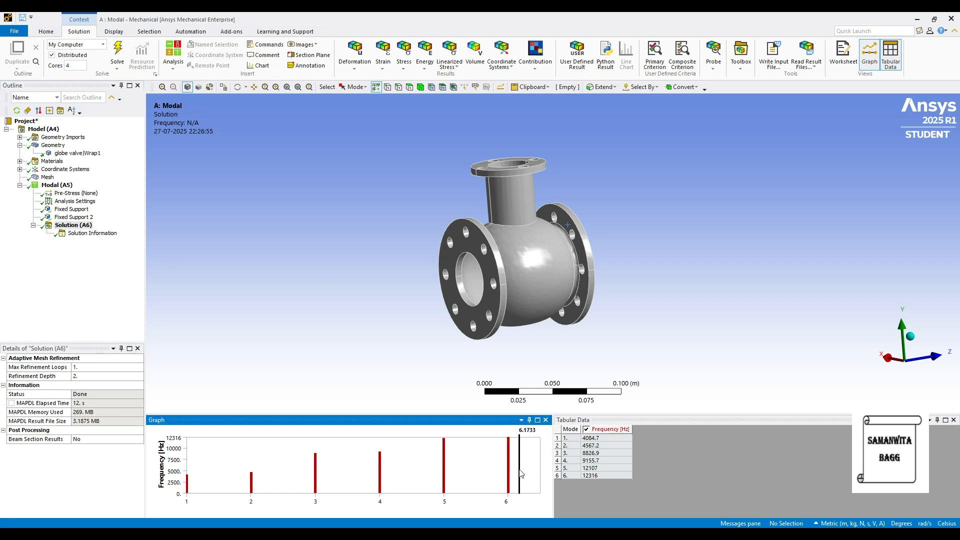
right_click(520, 474)
click(532, 477)
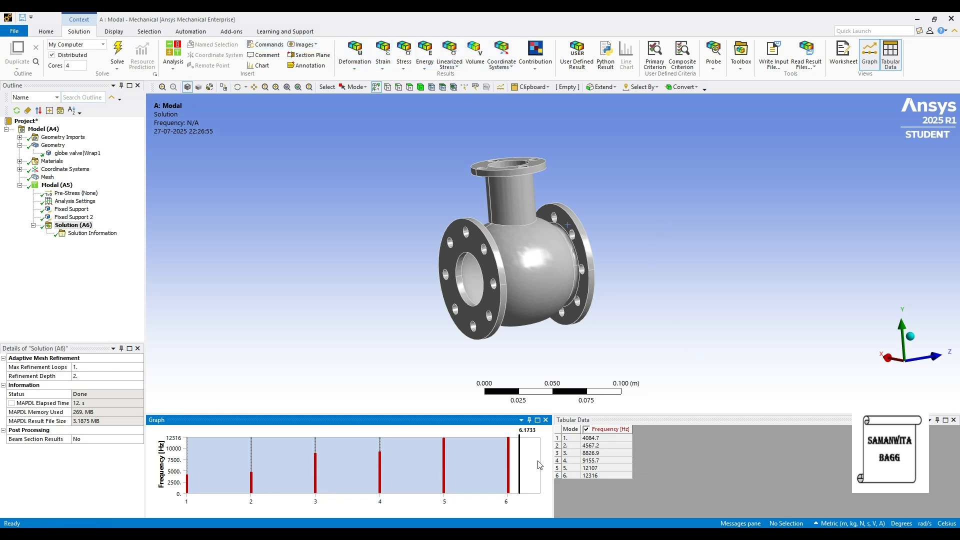
right_click(526, 472)
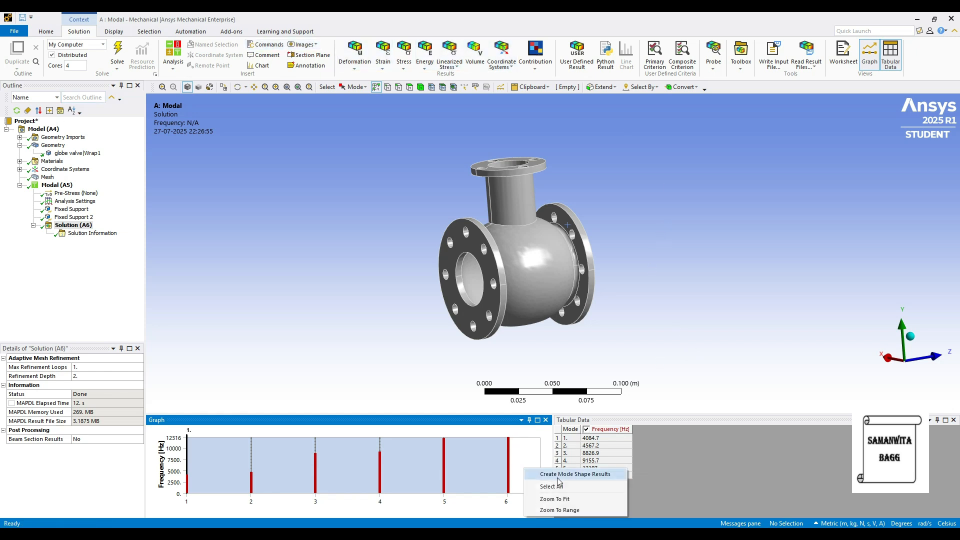
click(557, 478)
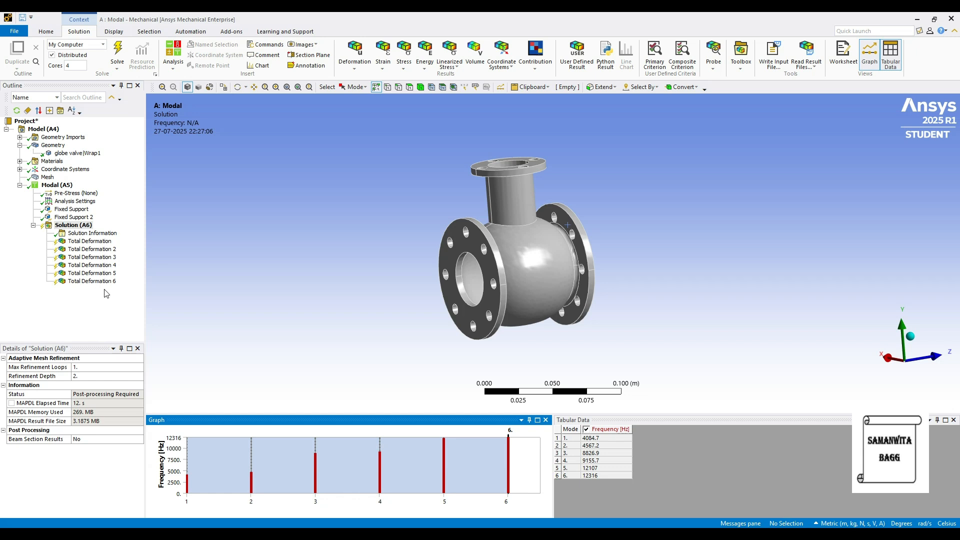
click(73, 226)
click(116, 57)
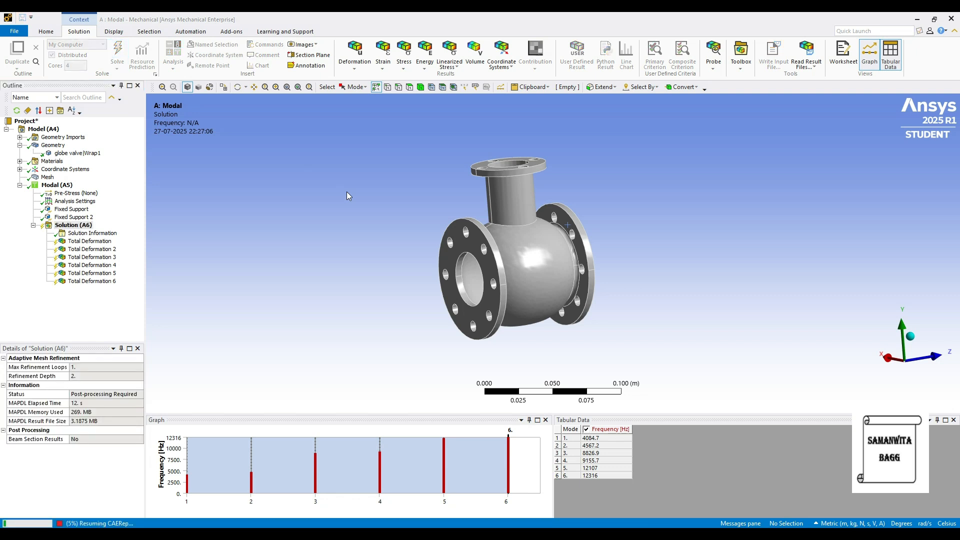
Display the first mode's total deformation, and animate the second mode shape of the valve
click(113, 242)
mouse_move(499, 295)
mouse_down()
mouse_move(491, 280)
mouse_move(503, 303)
mouse_up()
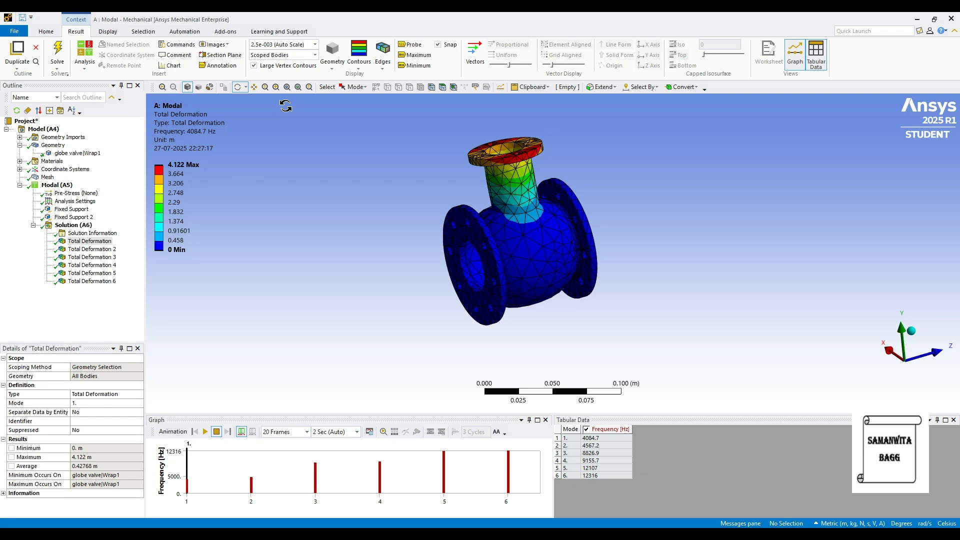
click(92, 249)
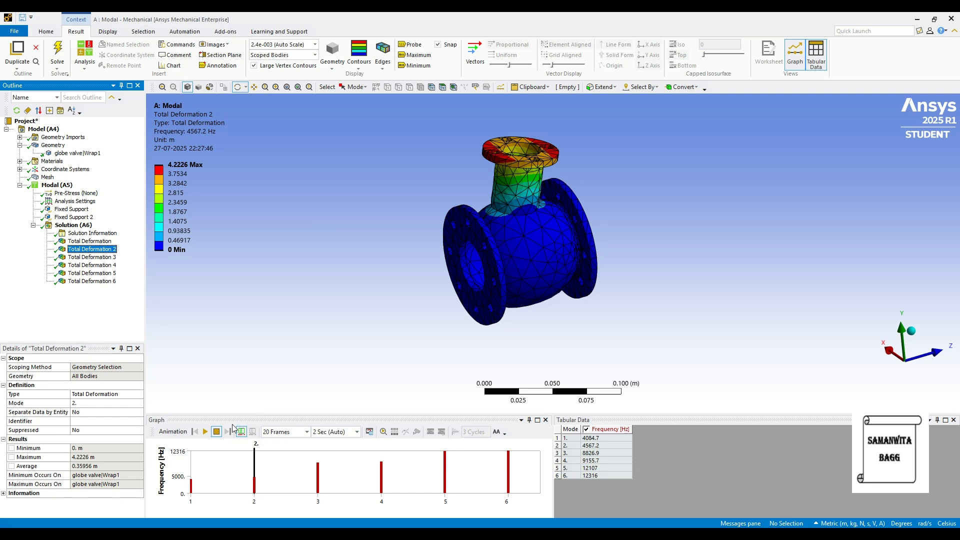
click(205, 431)
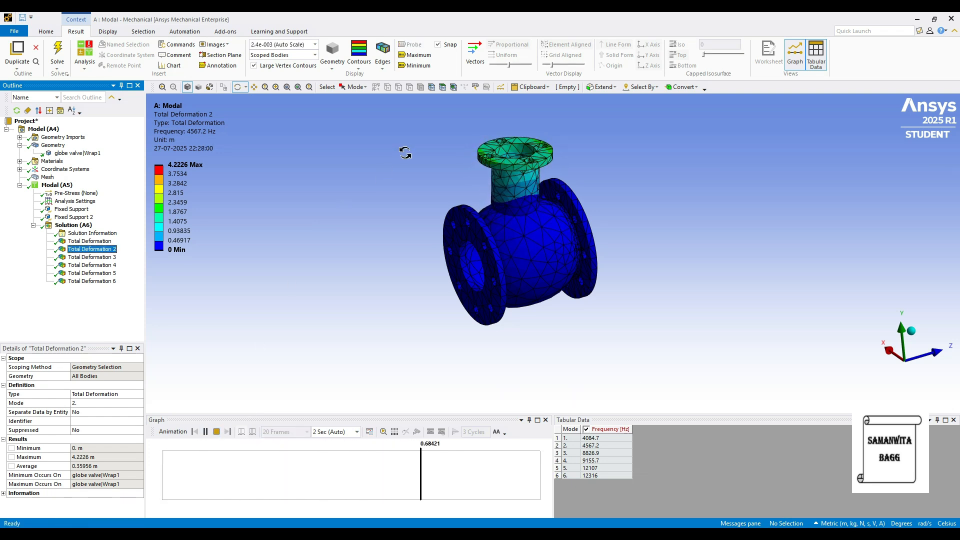
scroll(474, 156, up, 2)
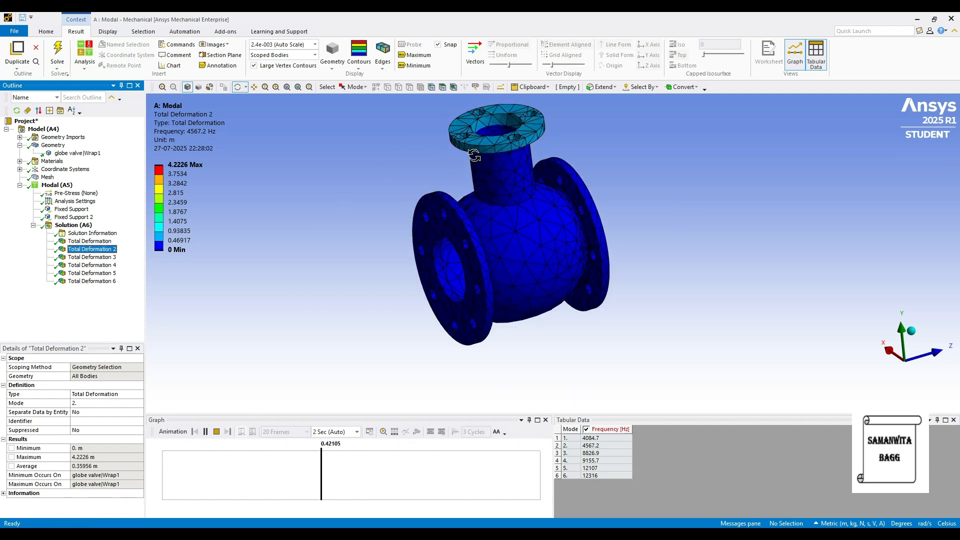
ctrl+middle_drag(582, 220, 579, 254)
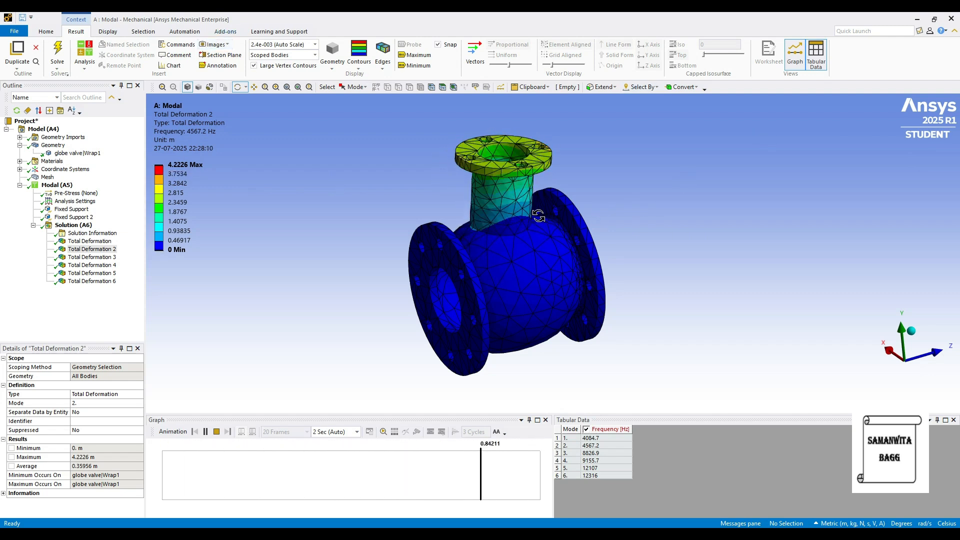
click(205, 432)
Play and stop the animations of the first and third mode shapes for stainless steel
click(90, 241)
click(205, 432)
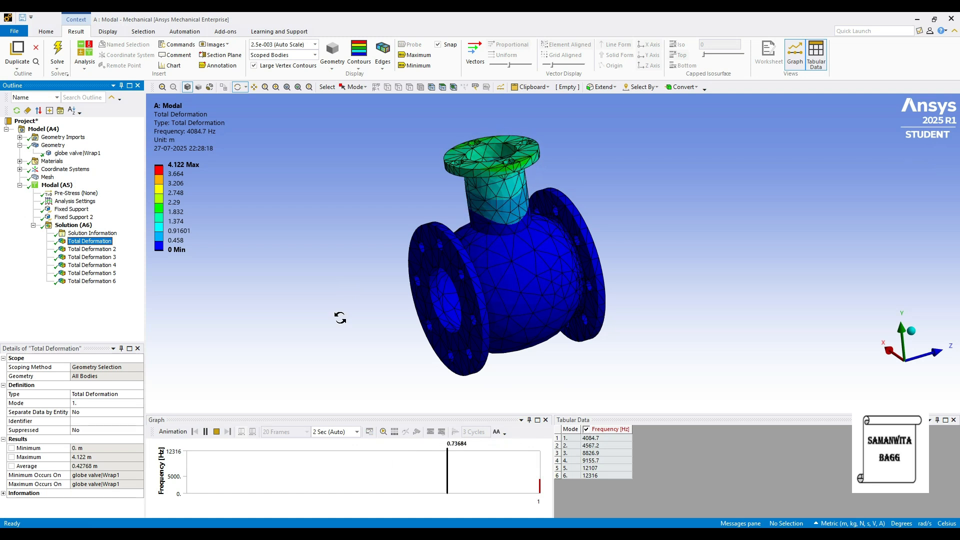
click(206, 433)
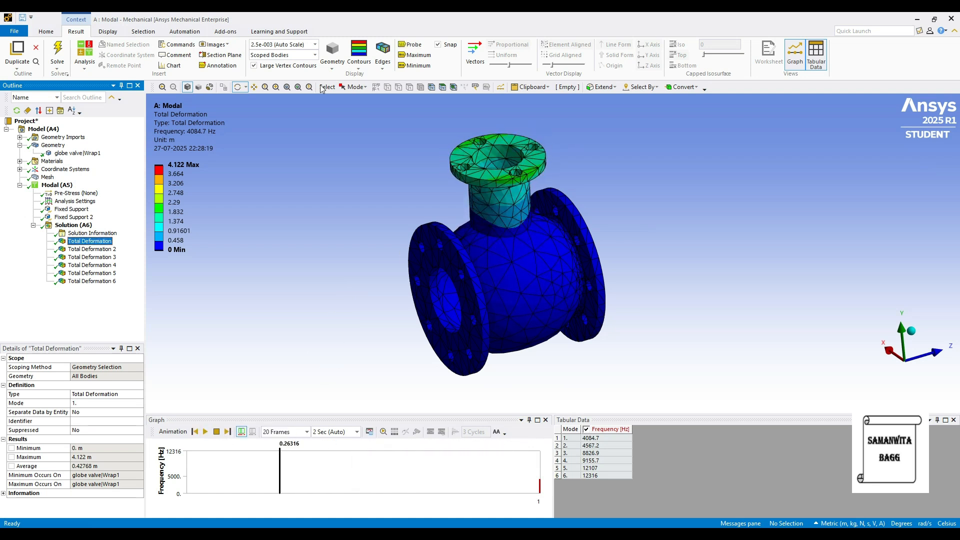
click(90, 257)
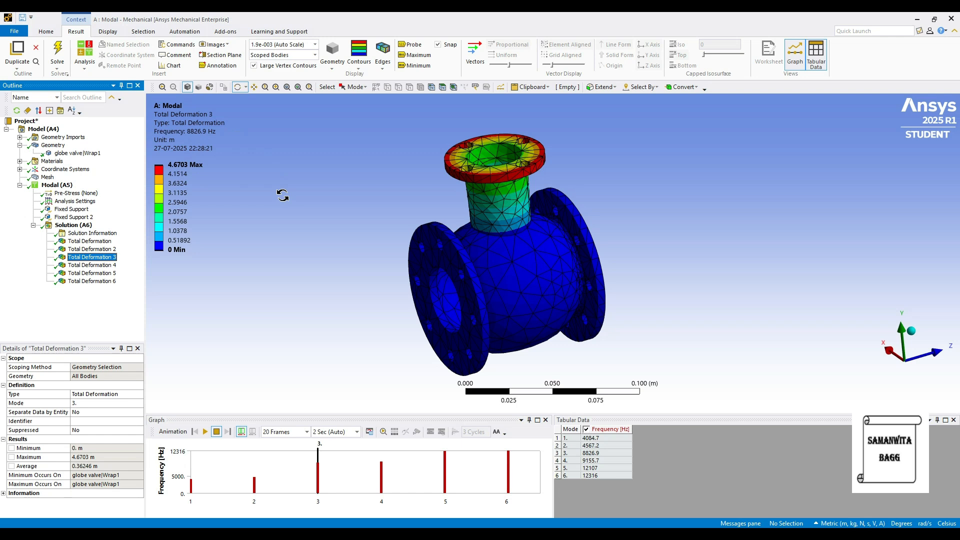
click(205, 431)
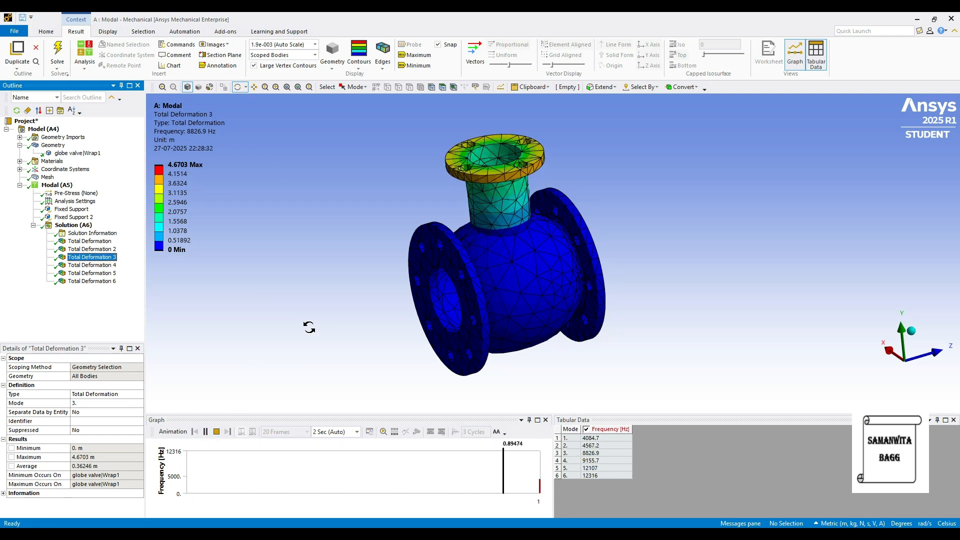
click(205, 431)
Play and stop the animations of the fourth and fifth mode shapes for stainless steel
click(92, 265)
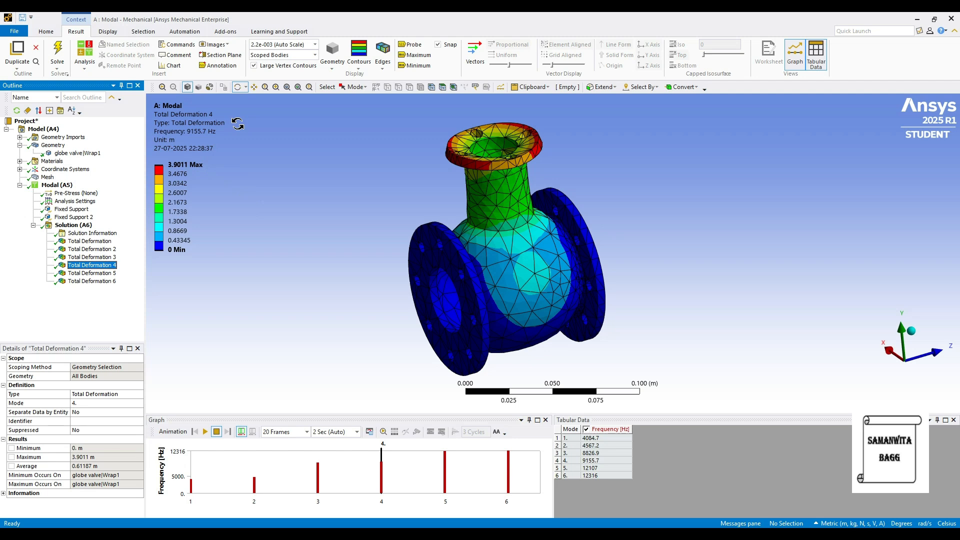
click(205, 431)
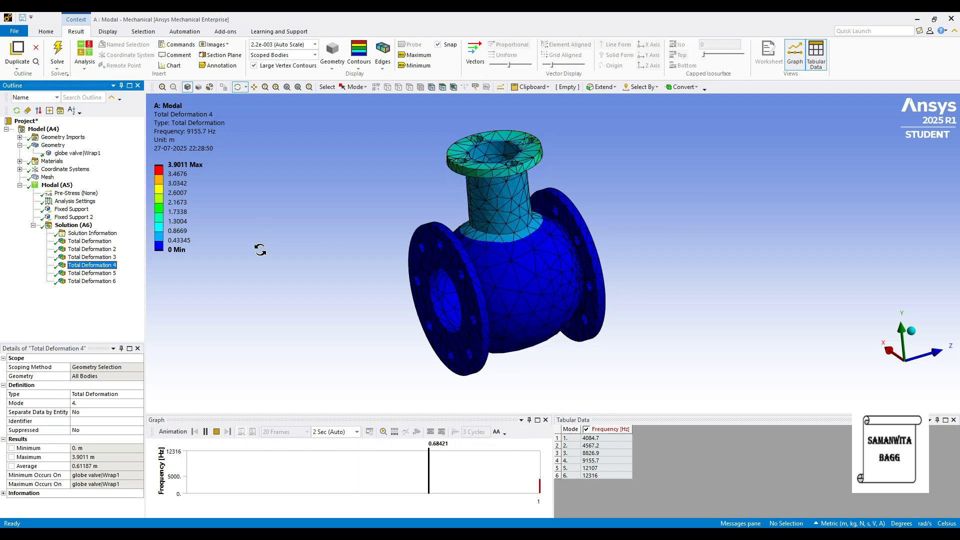
click(216, 432)
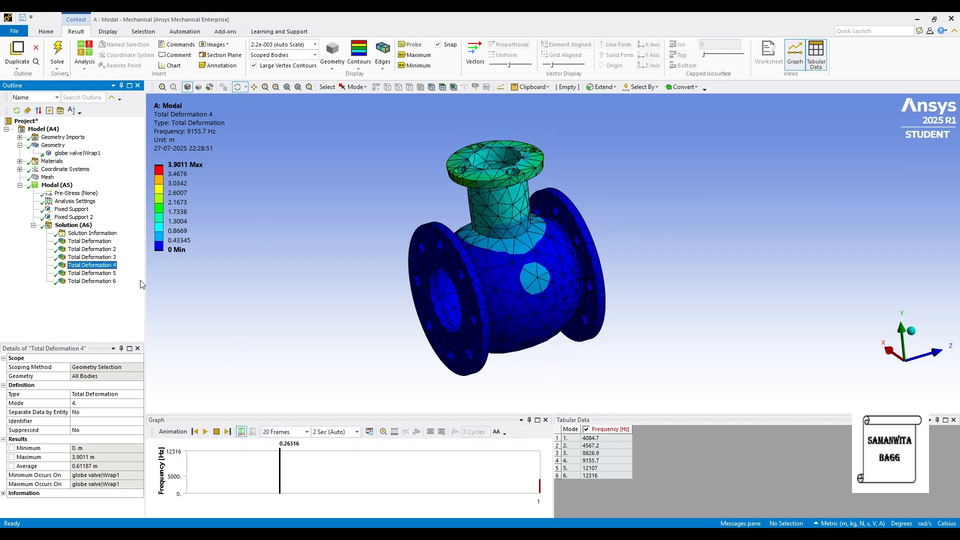
click(105, 282)
click(100, 274)
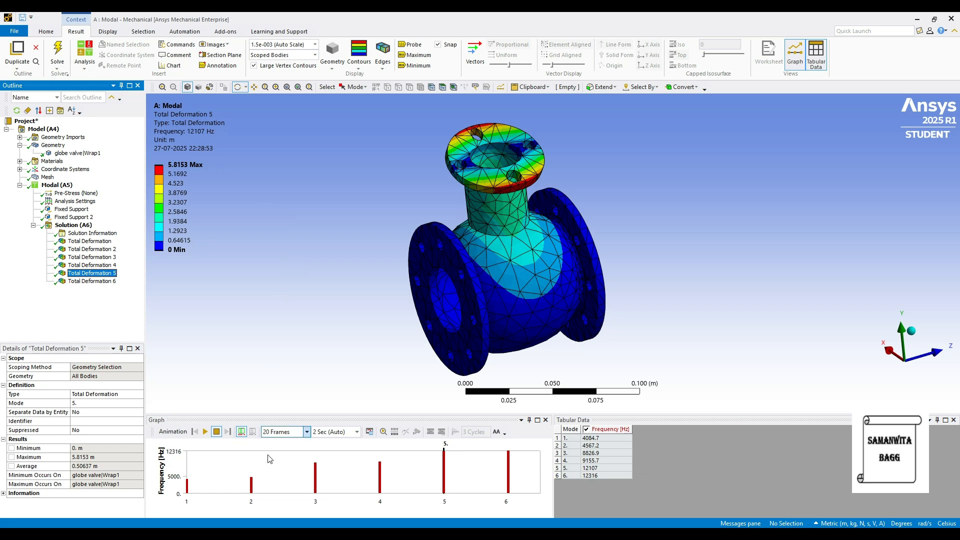
click(205, 432)
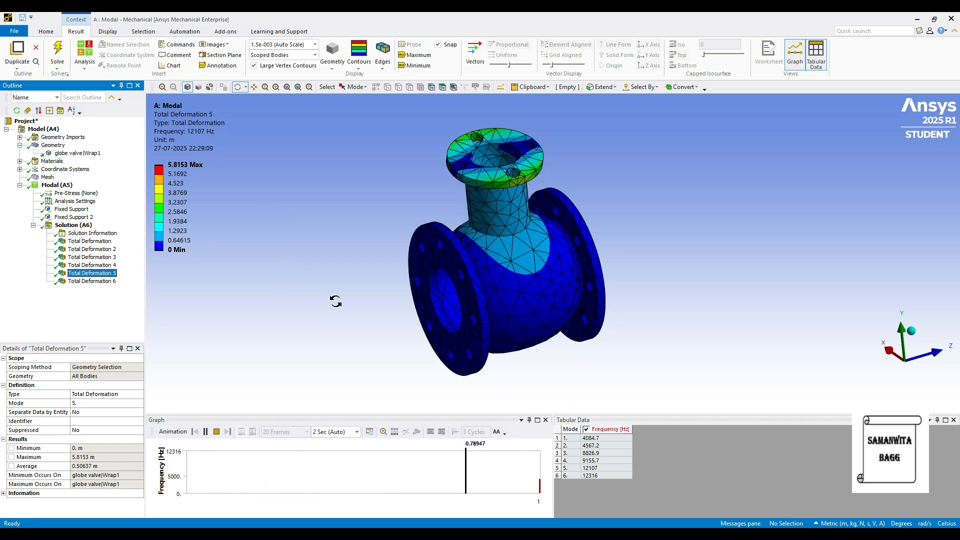
click(215, 434)
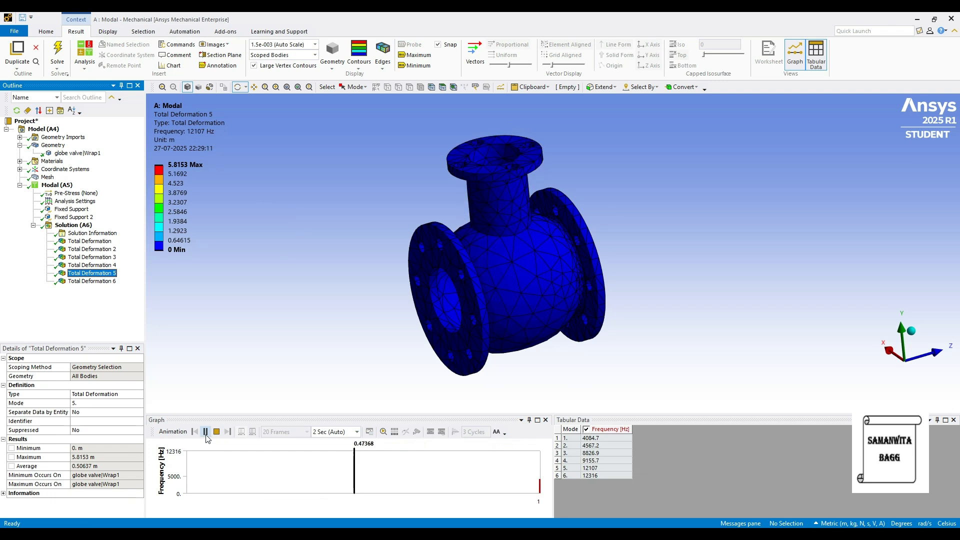
Play and stop the animation of the sixth mode shape, Total Deformation 6
key(Down)
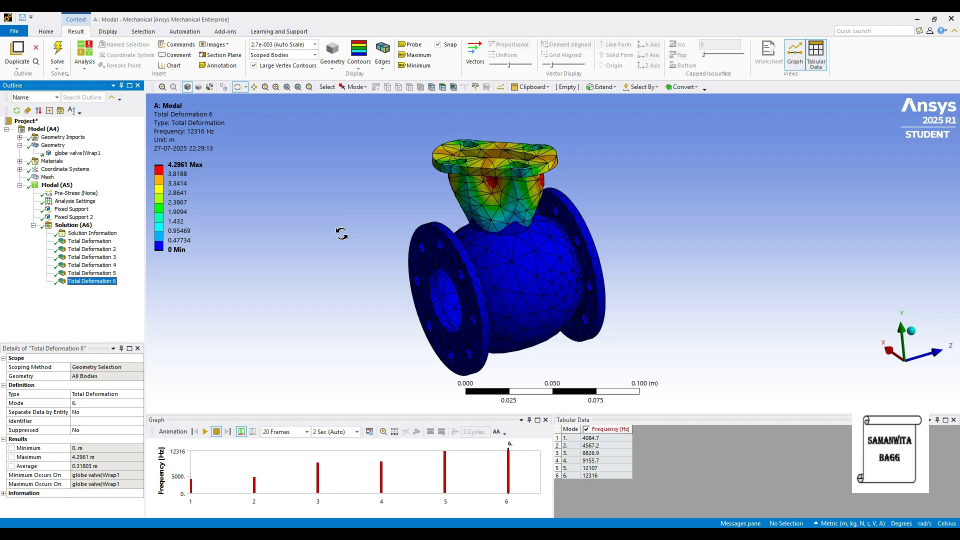
click(204, 432)
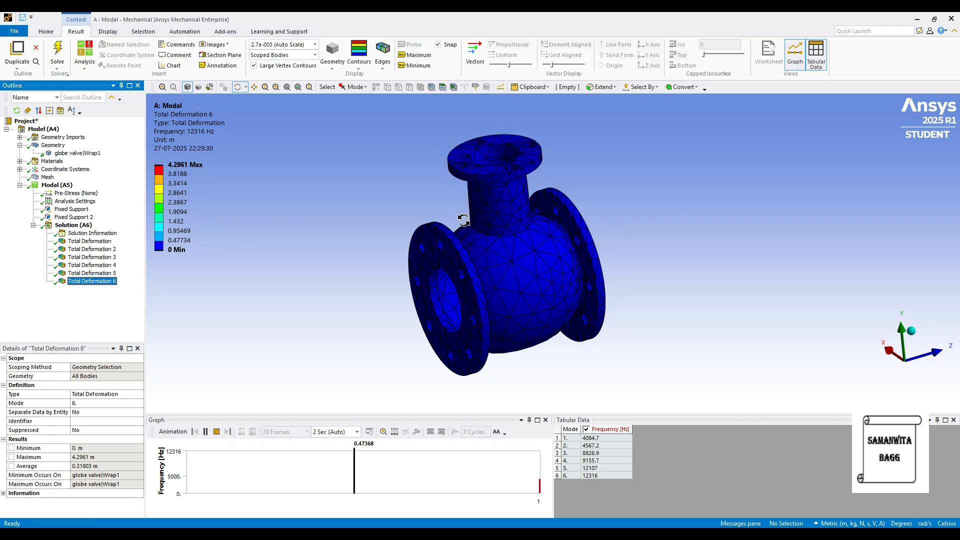
click(216, 430)
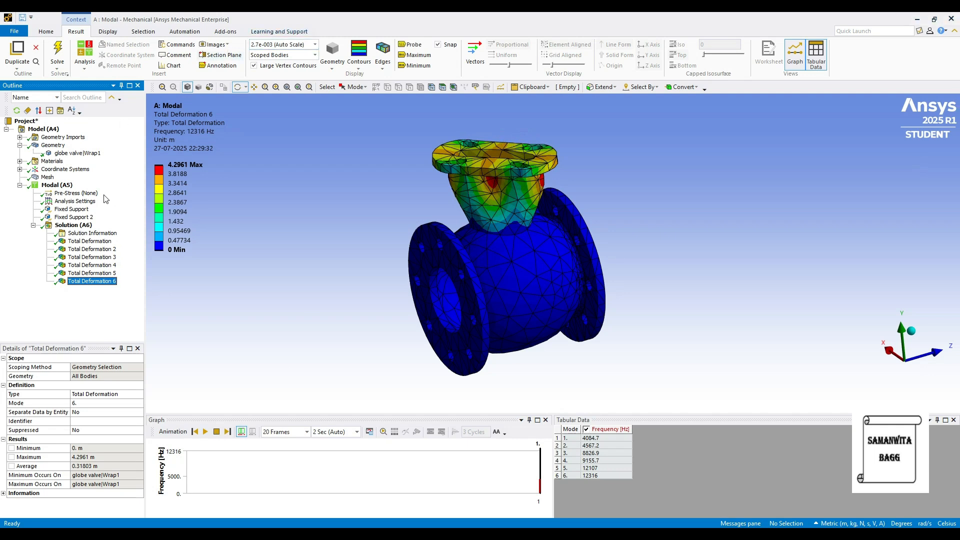
Assign Brass as the material of the globe valve body and solve the modal analysis again
click(91, 153)
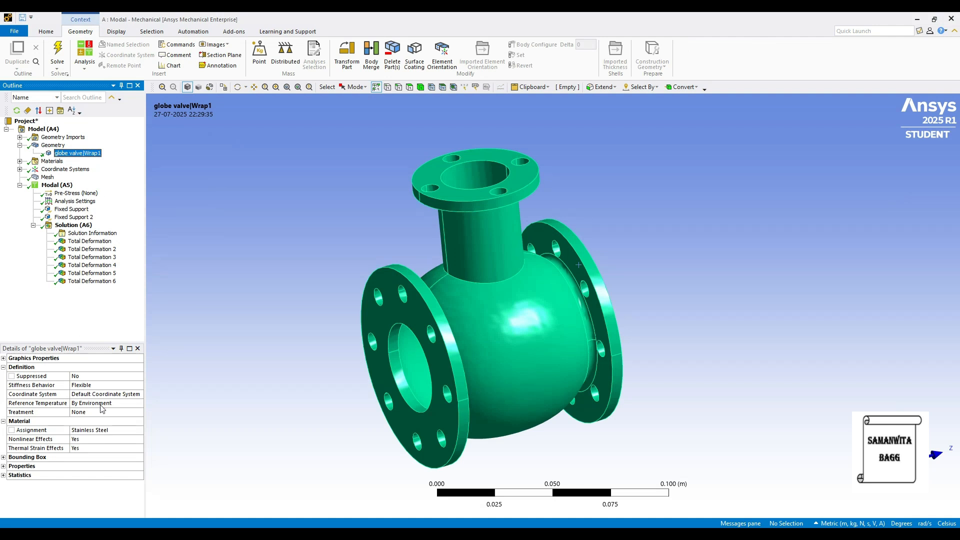
click(132, 431)
click(140, 438)
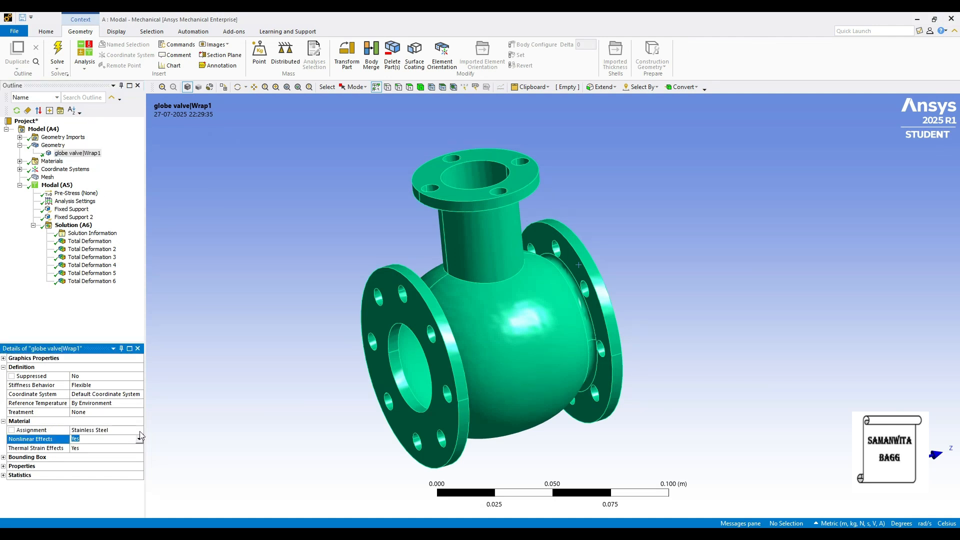
click(140, 431)
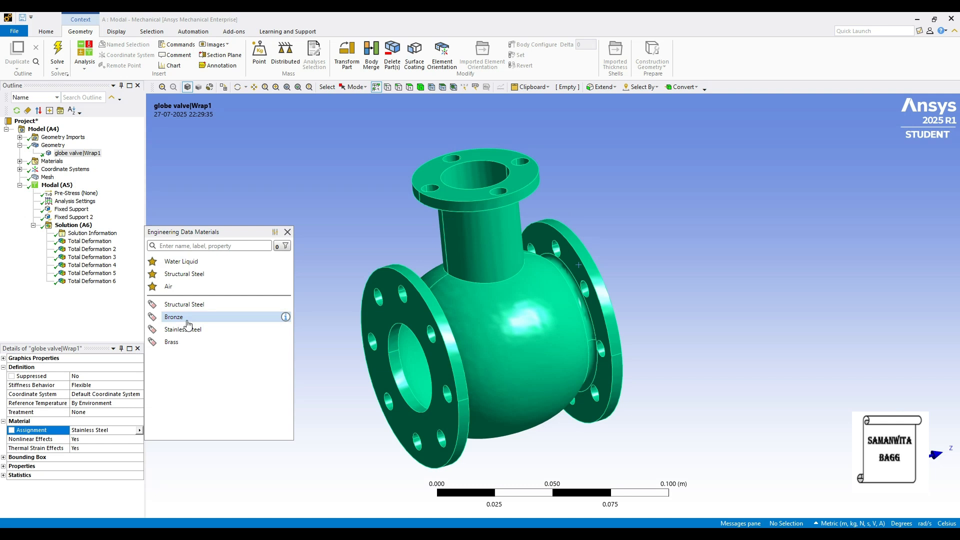
click(175, 340)
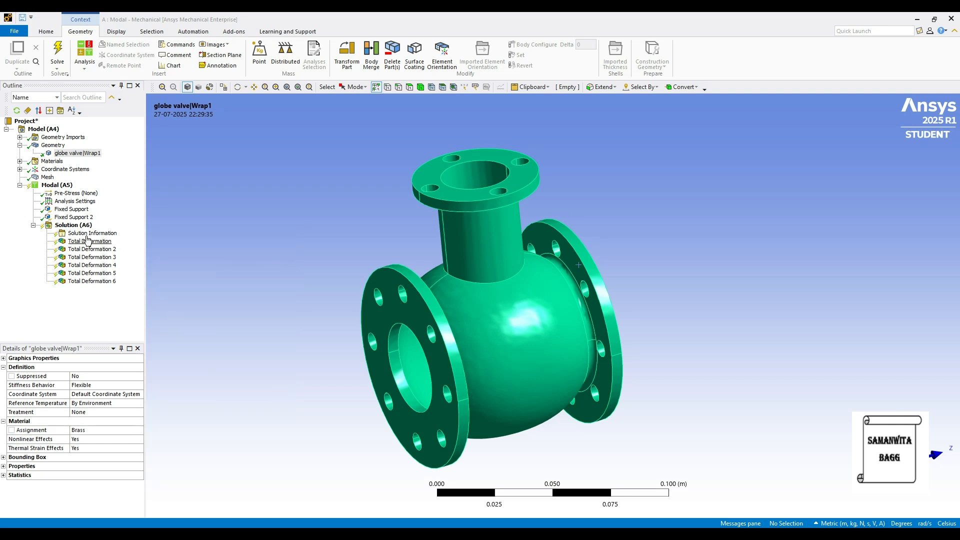
click(73, 225)
click(124, 59)
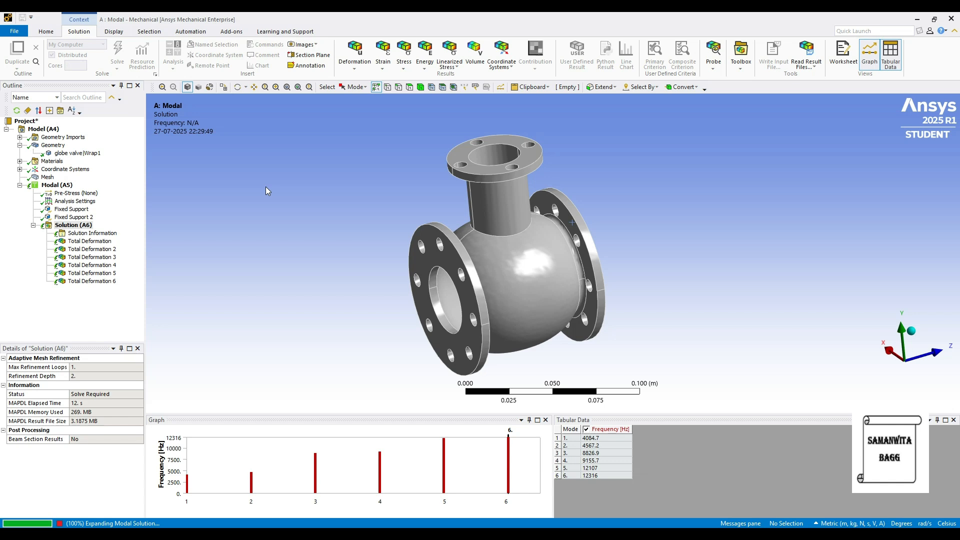
Play and pause the animation of the first mode shape for the brass valve
click(89, 241)
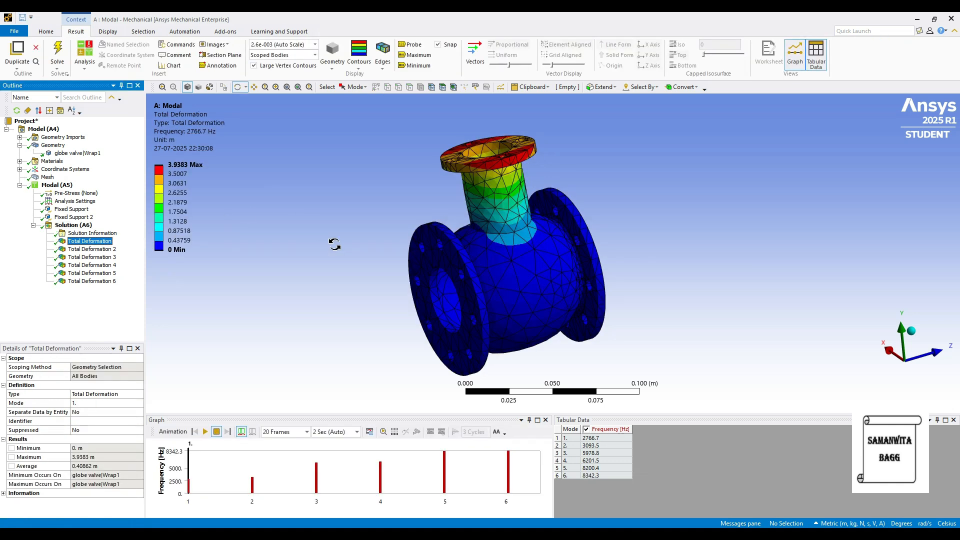
click(206, 431)
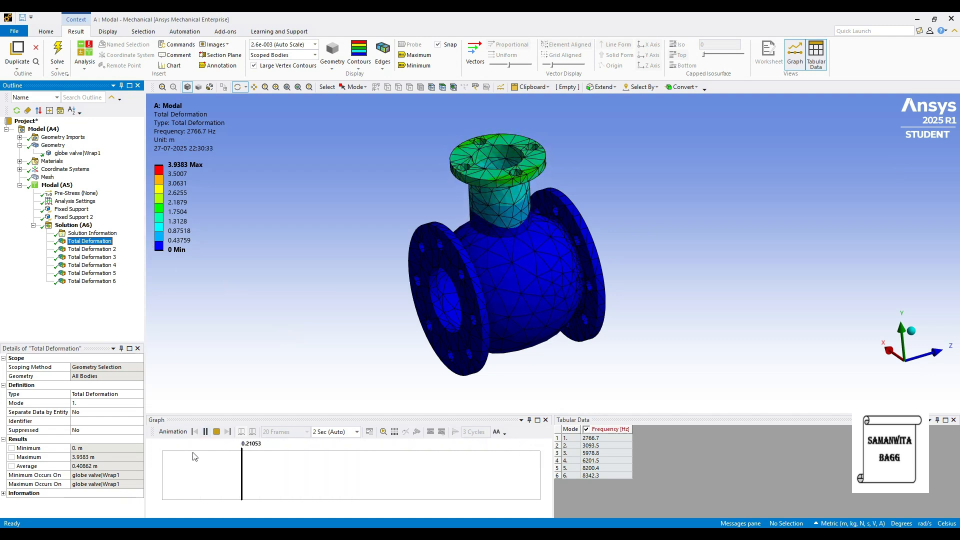
click(205, 432)
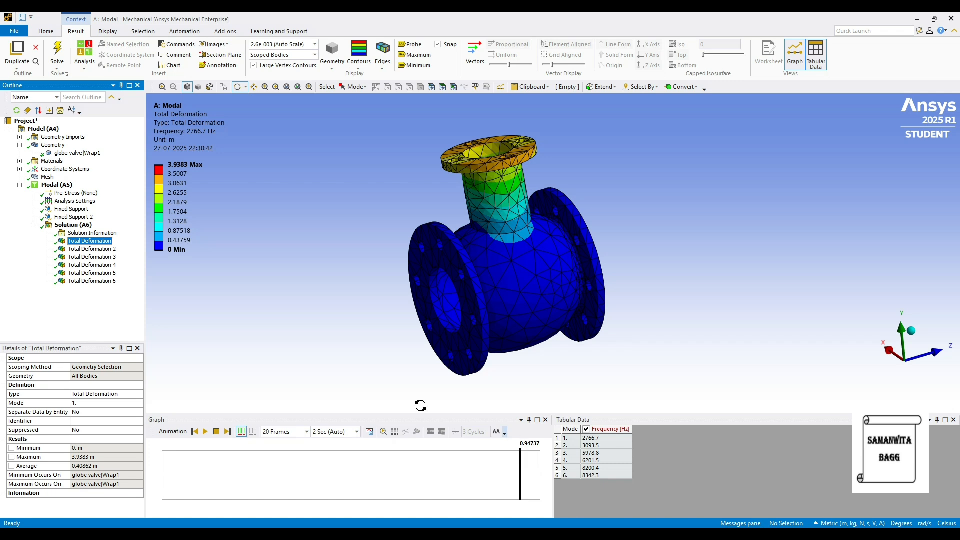
Review the brass valve's second to sixth mode shapes one by one, from Total Deformation 2 through Total Deformation 6
click(92, 250)
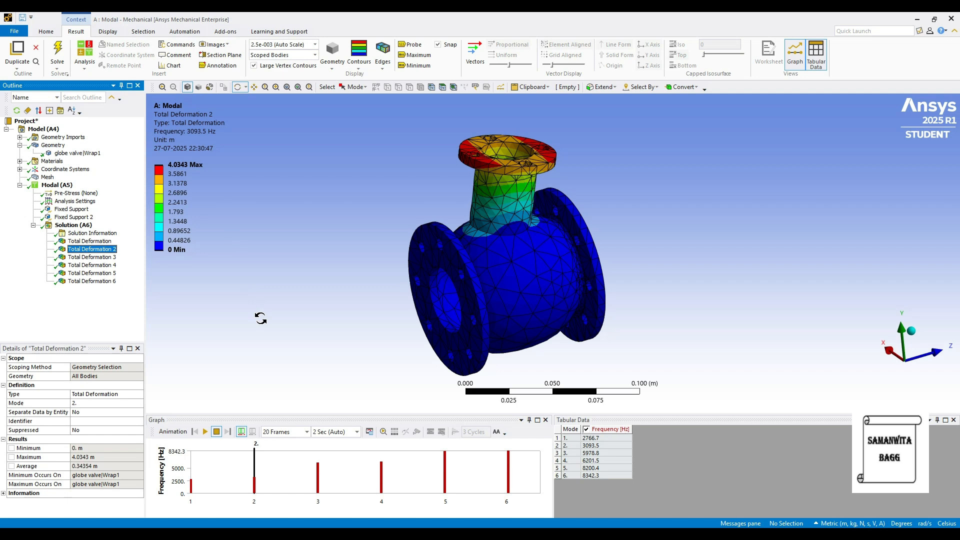
click(95, 257)
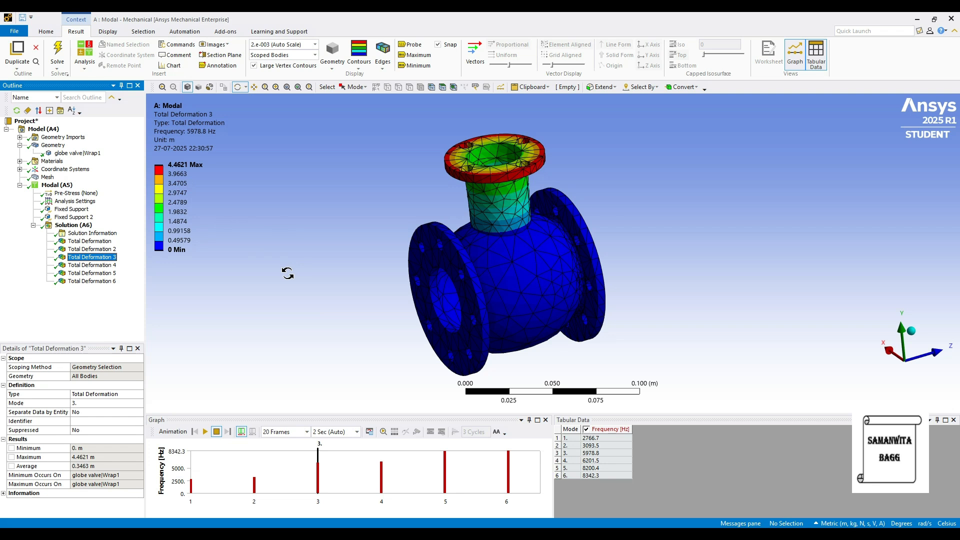
click(95, 265)
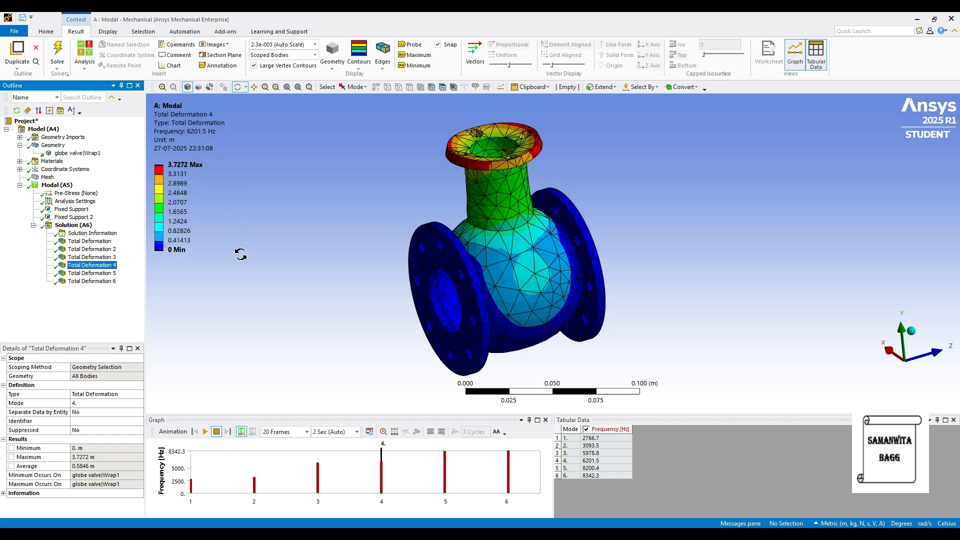
click(115, 274)
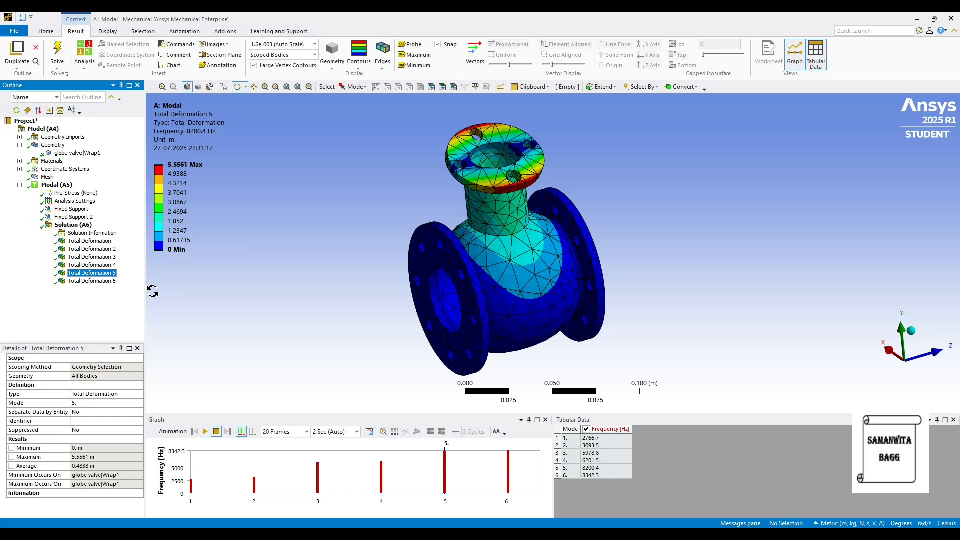
click(103, 281)
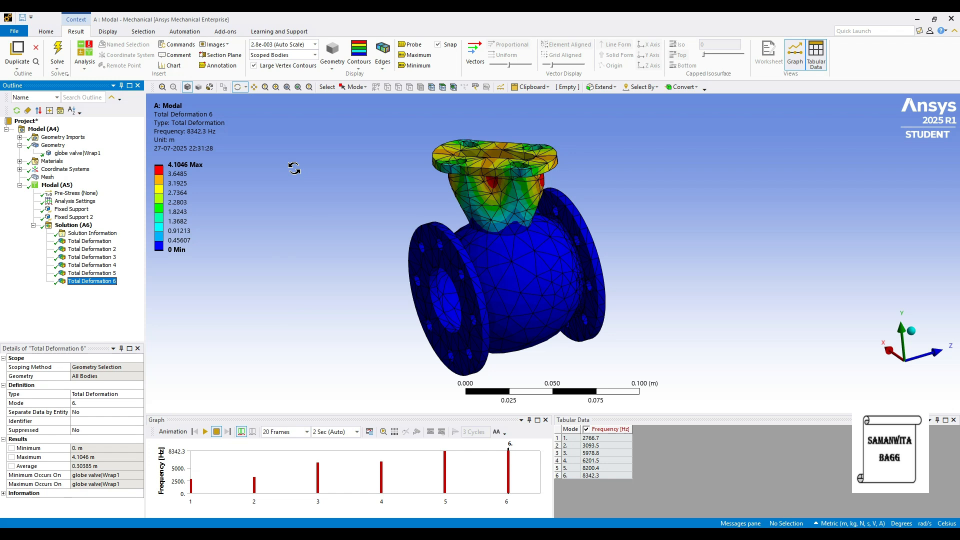
Assign Bronze as the material of the globe valve body and solve the modal analysis again
click(96, 154)
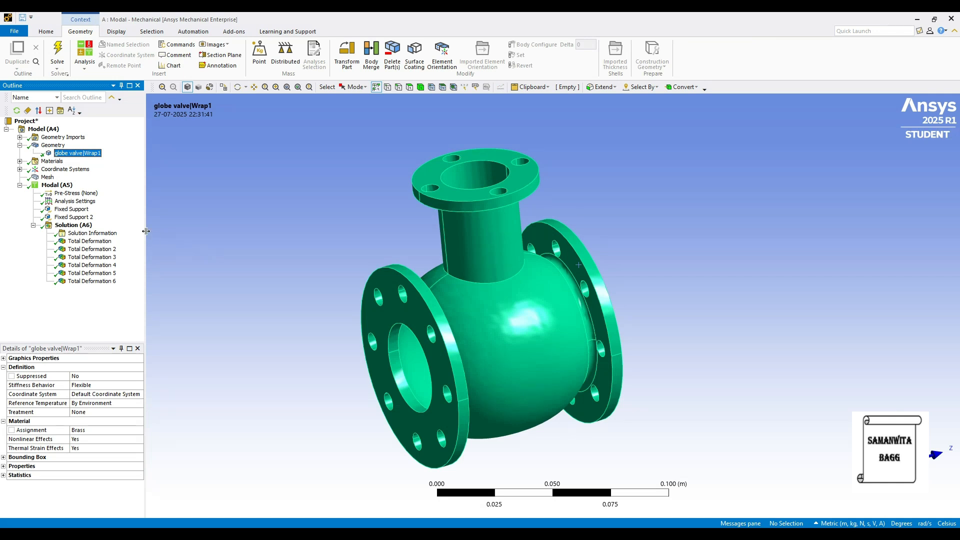
click(118, 429)
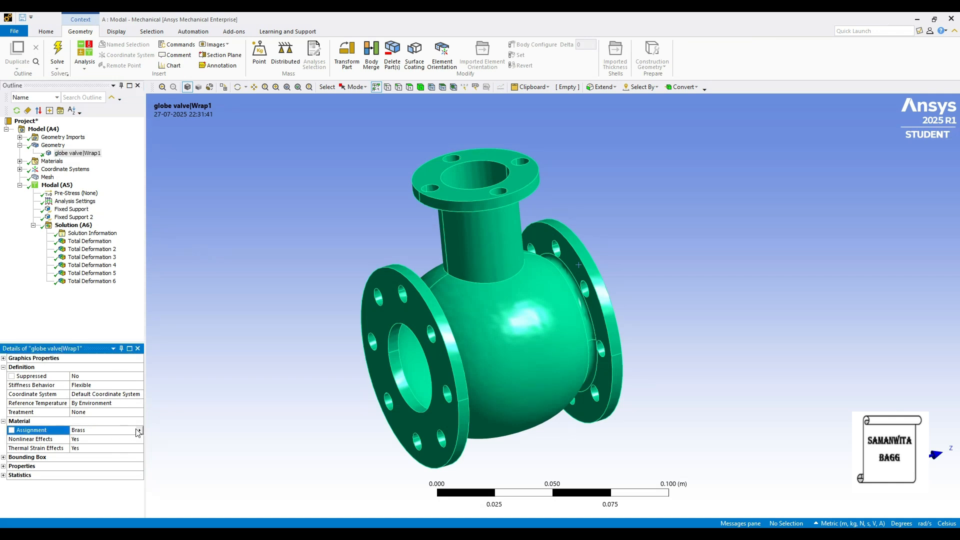
click(140, 431)
click(173, 317)
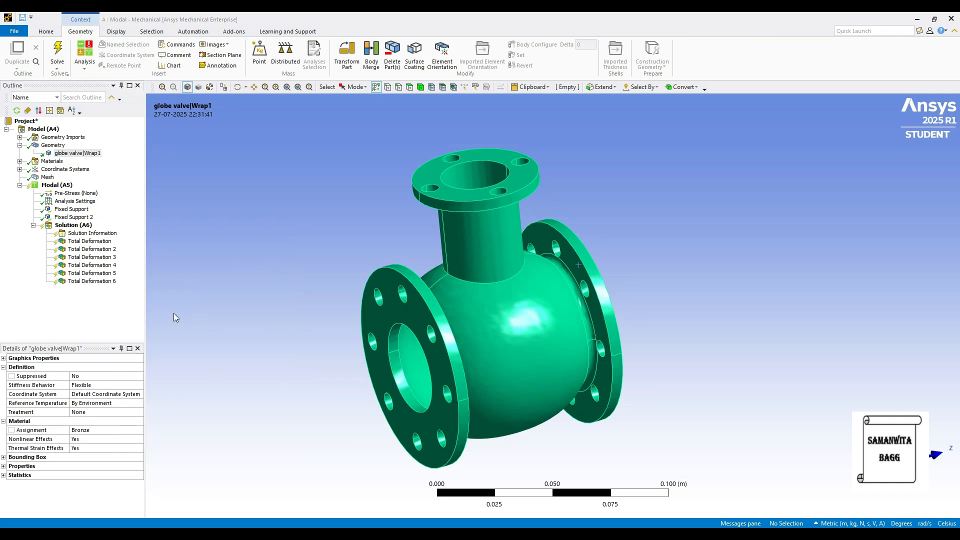
click(81, 230)
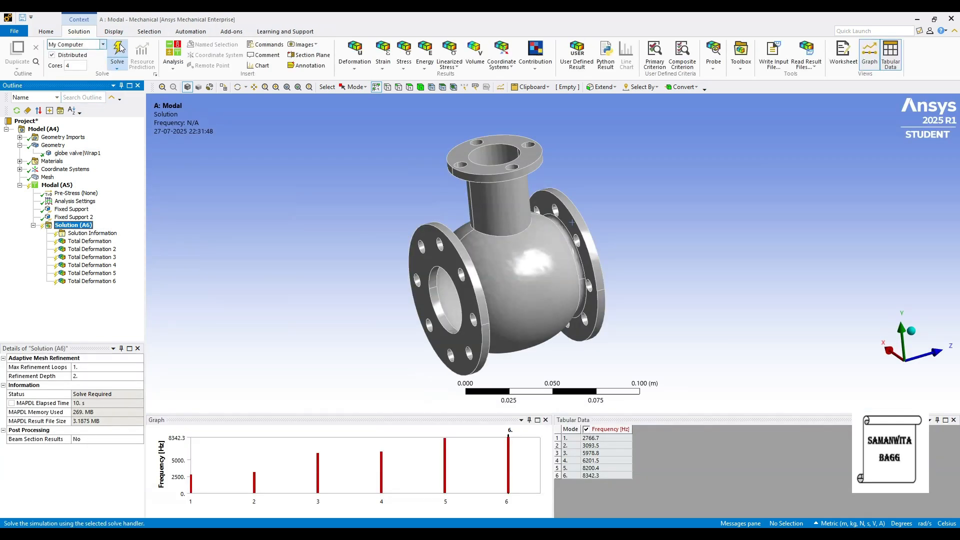
key(F5)
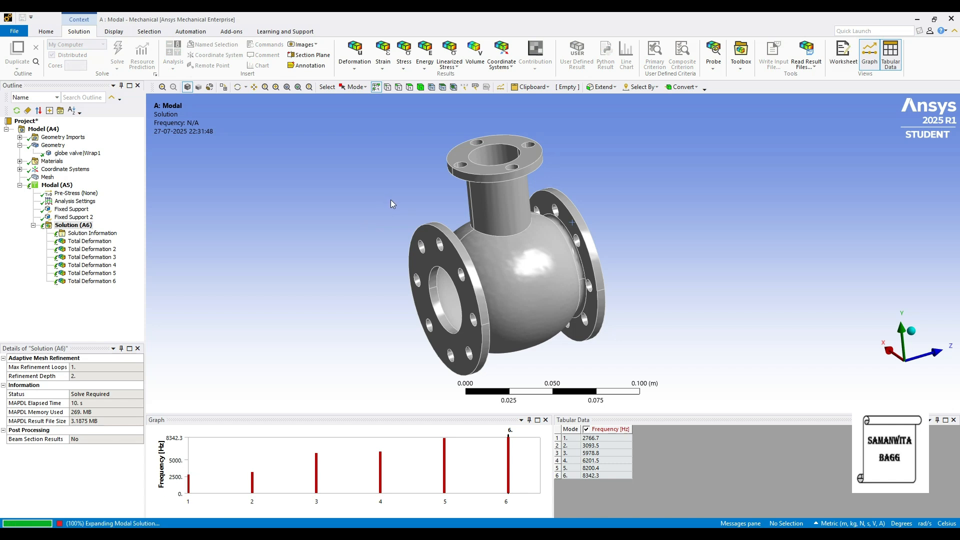
Review the bronze valve's mode shapes in order, from Total Deformation through Total Deformation 6
click(85, 241)
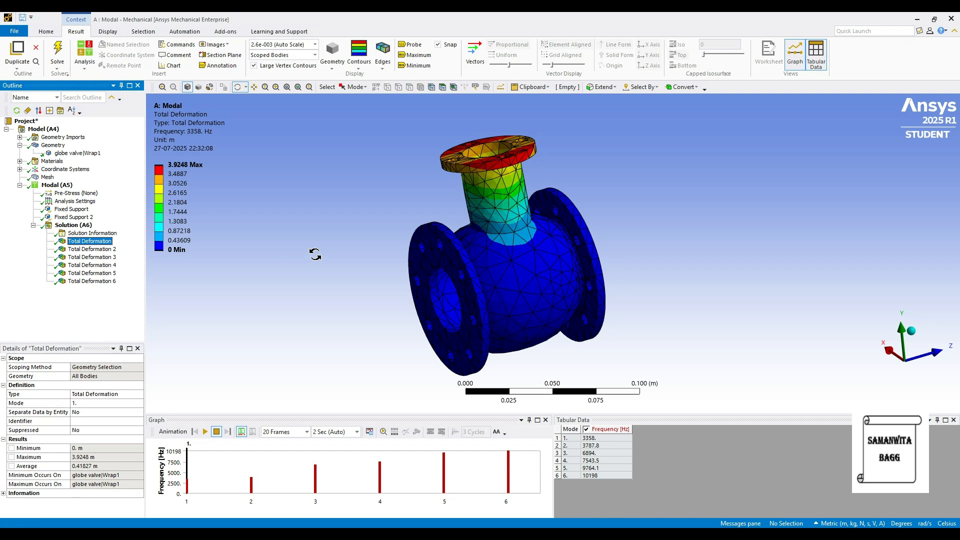
click(91, 249)
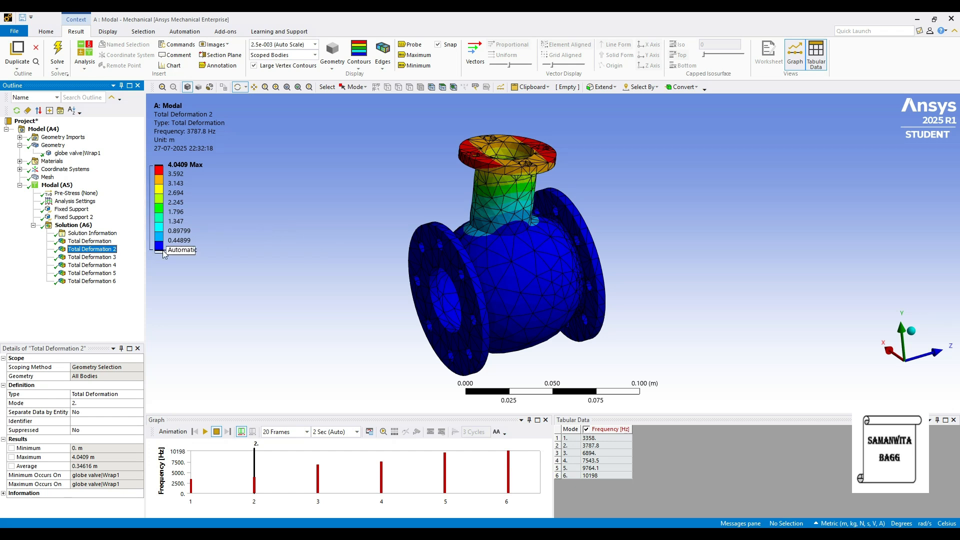
click(101, 257)
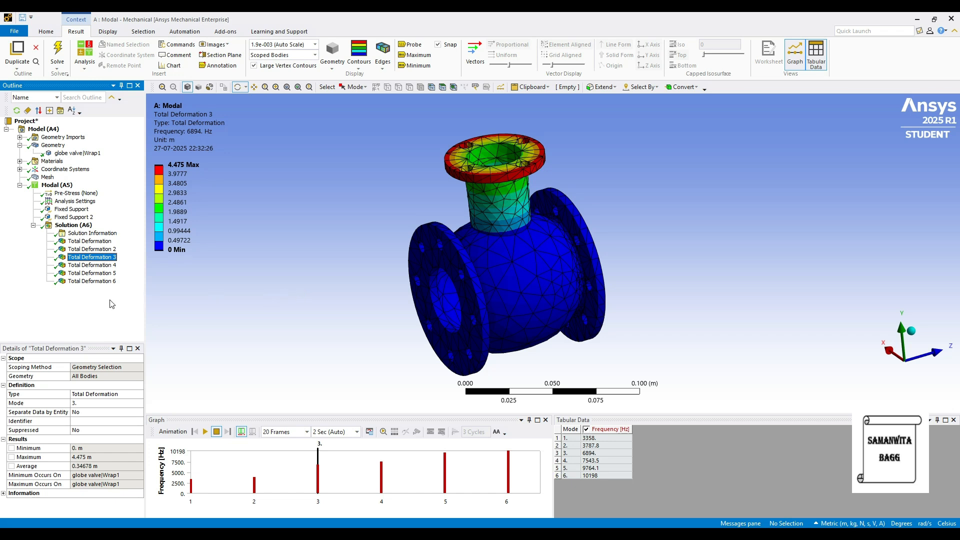
click(93, 265)
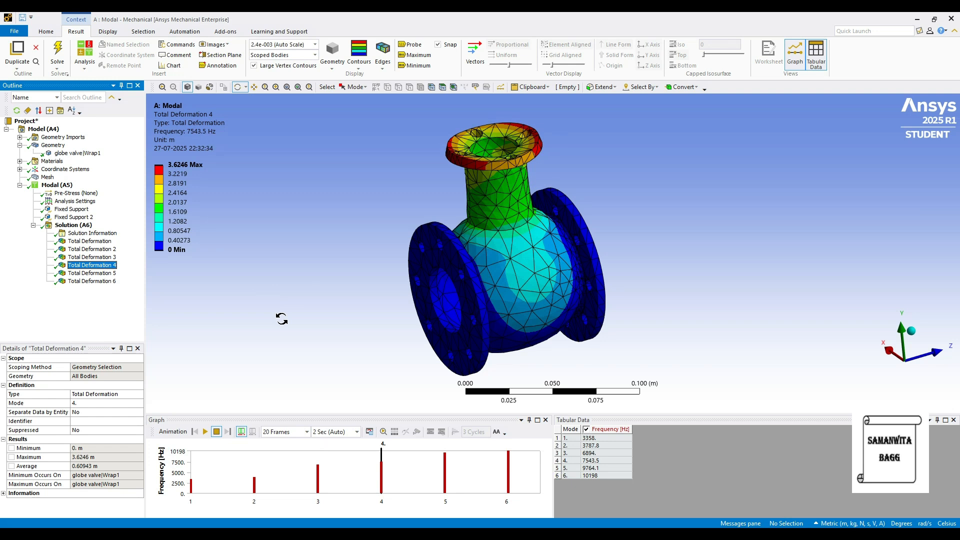
click(92, 273)
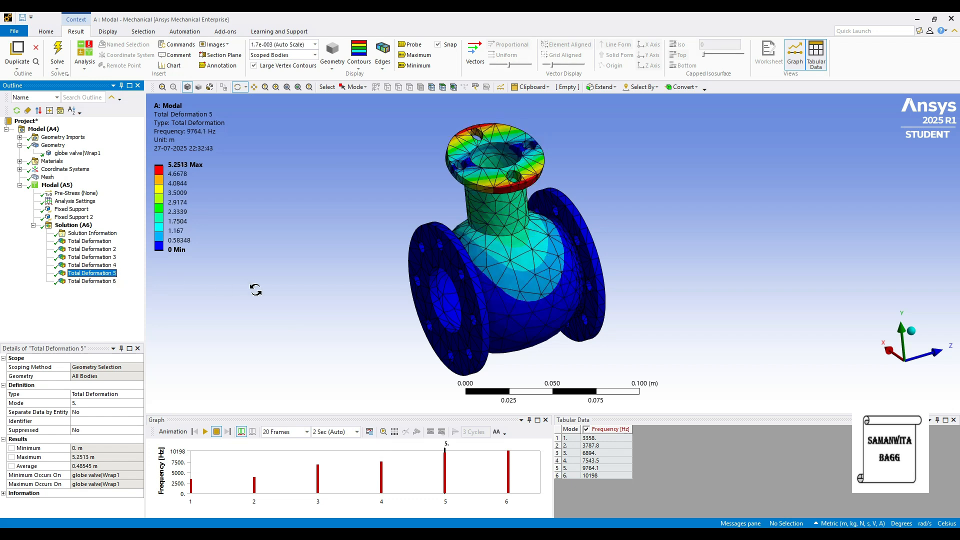
key(Down)
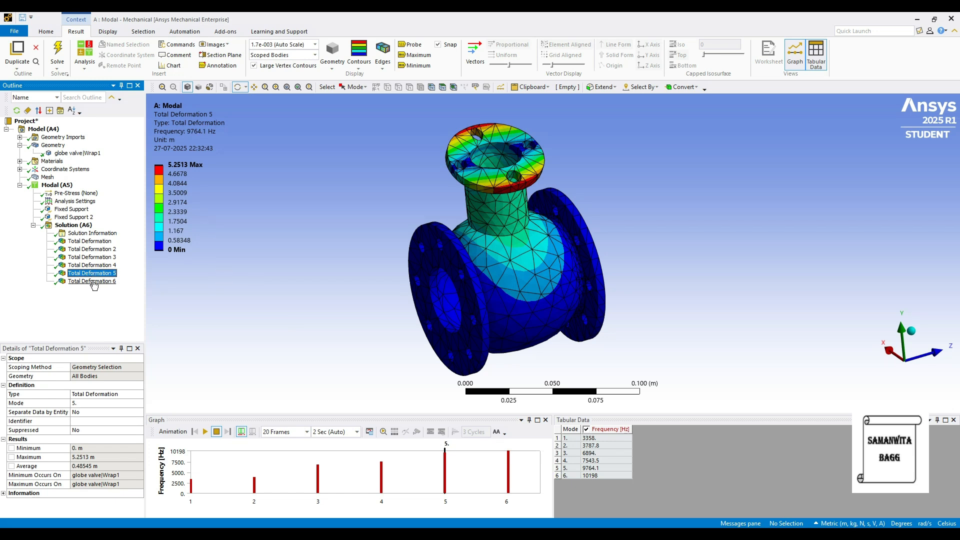